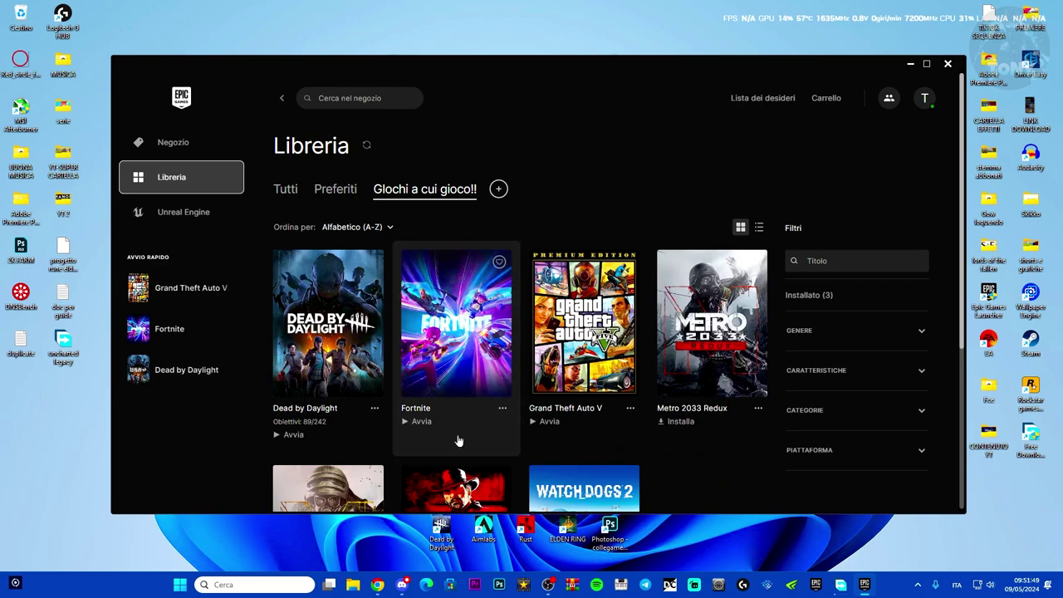
Open Fortnite's installation folder from its management options in the library and go to FortniteGame > Binaries > Win64
click(502, 408)
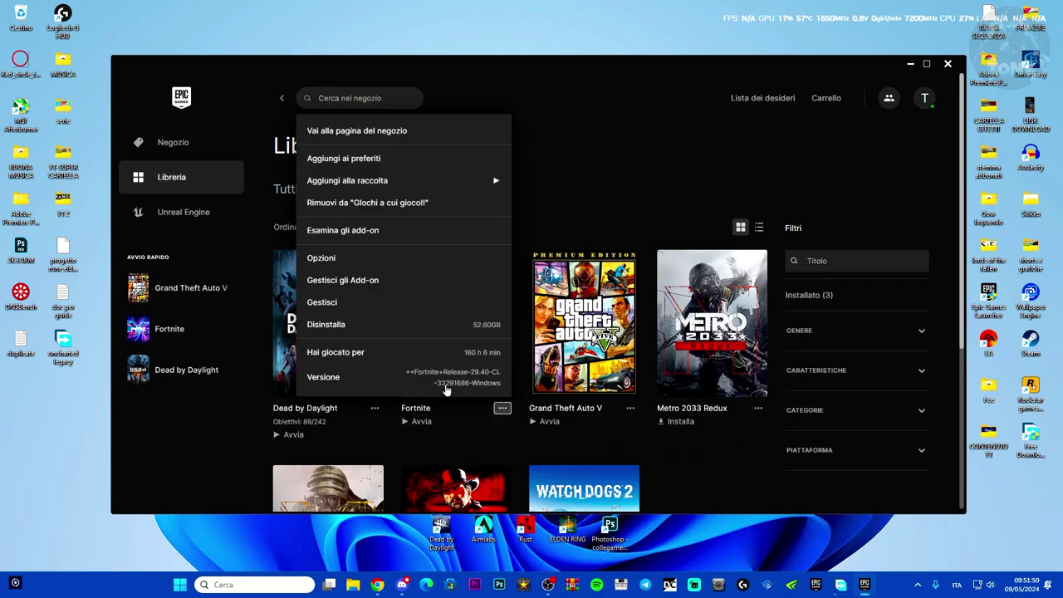
click(333, 303)
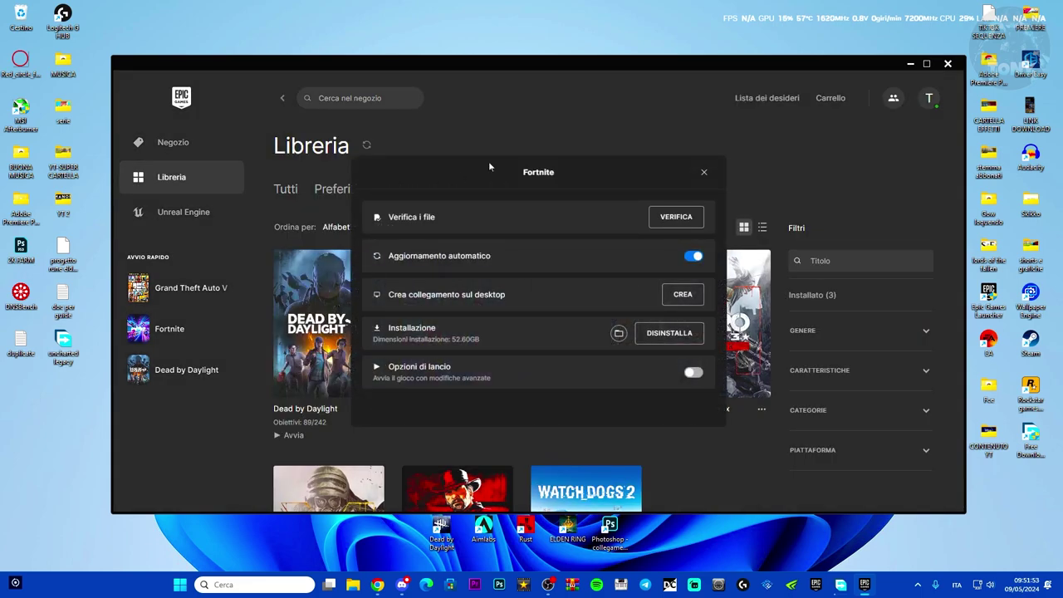
click(619, 333)
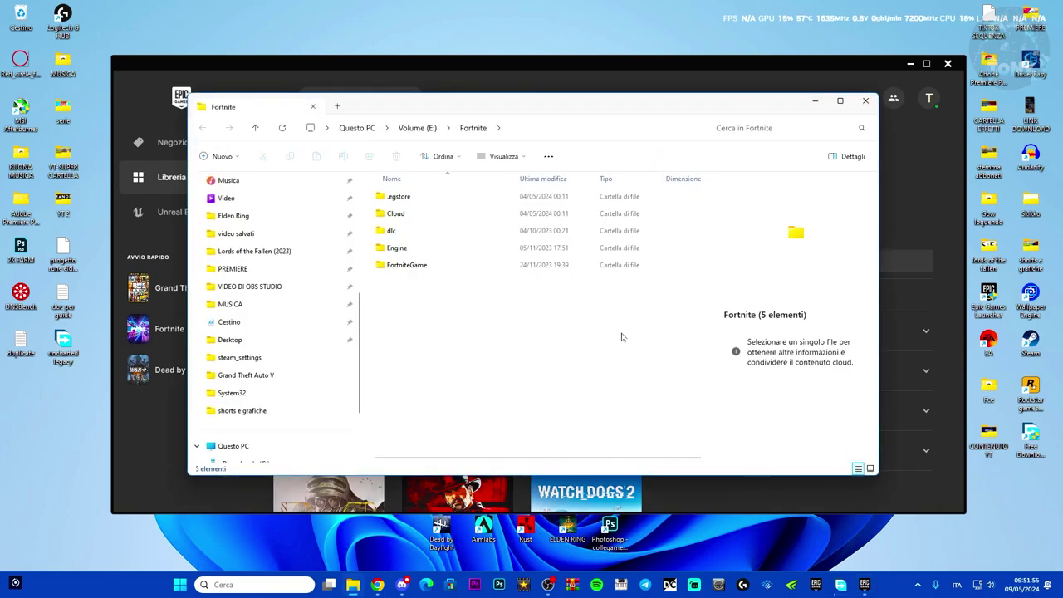
click(432, 266)
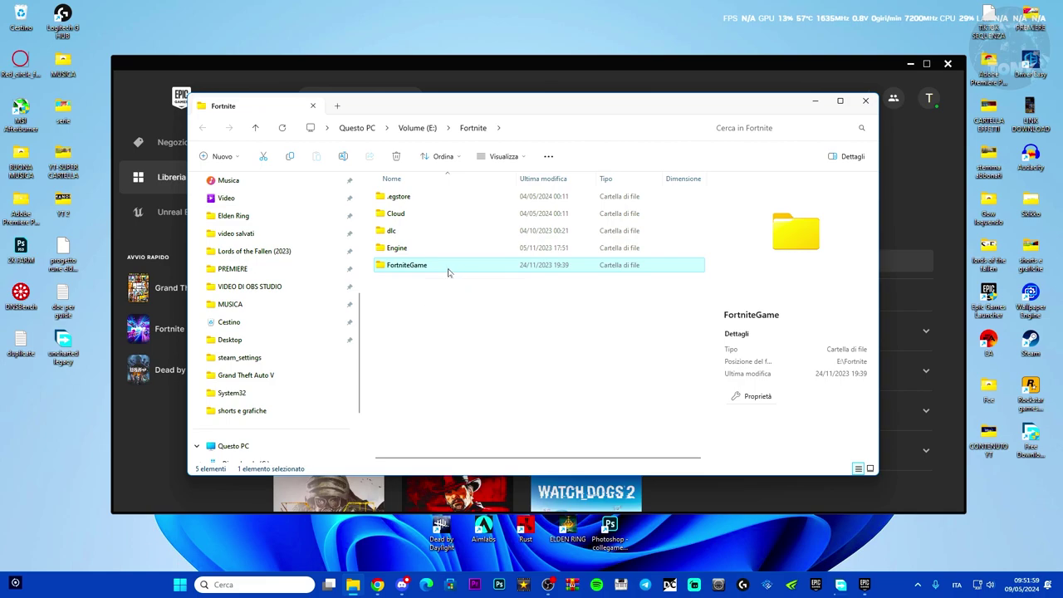
double_click(449, 267)
double_click(439, 196)
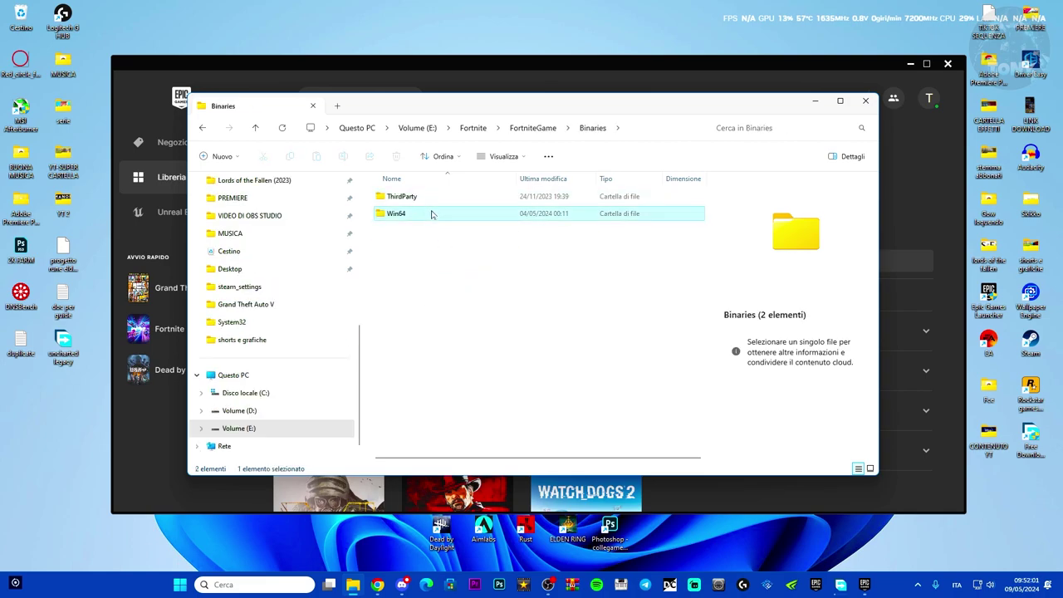
double_click(431, 214)
Delete the FortniteClient-Win64-Shipping and FortniteClient-Win64-Shipping_EAC_EOS applications from the Win64 folder
scroll(501, 345, down, 15)
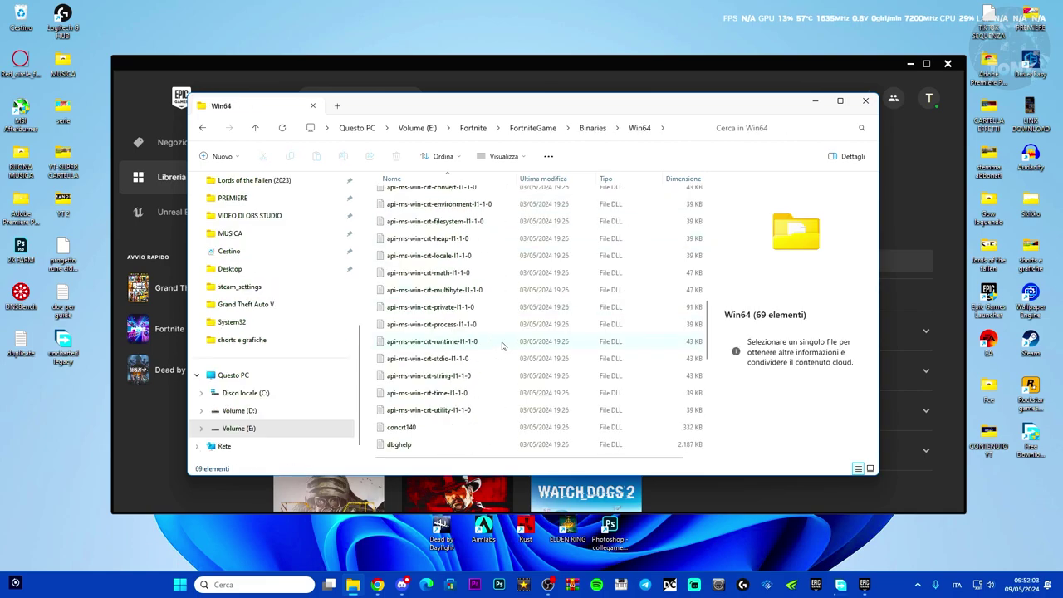
scroll(501, 345, up, 1)
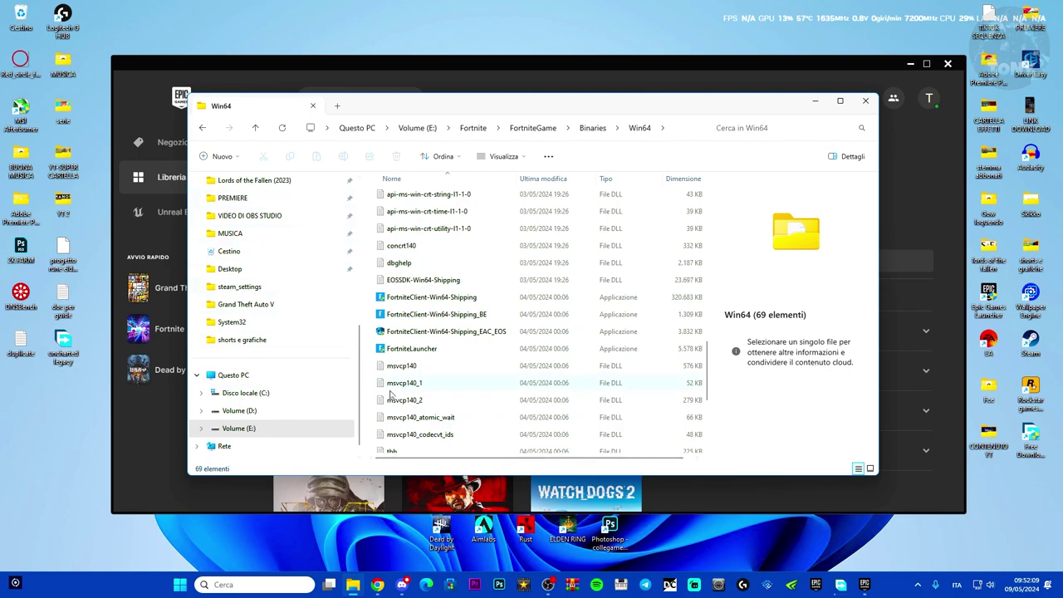
click(418, 303)
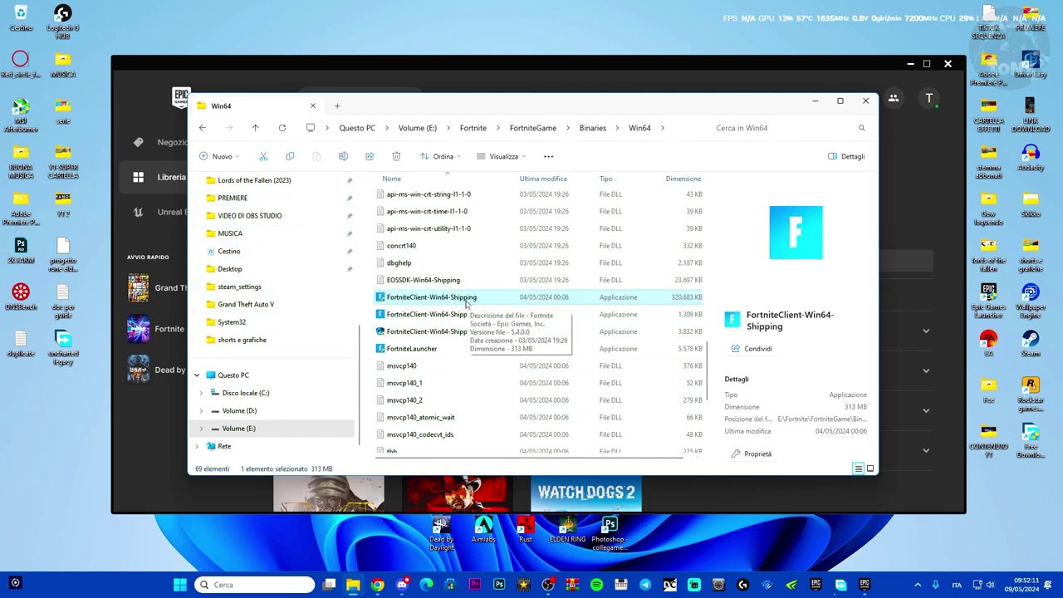
key(Delete)
click(401, 320)
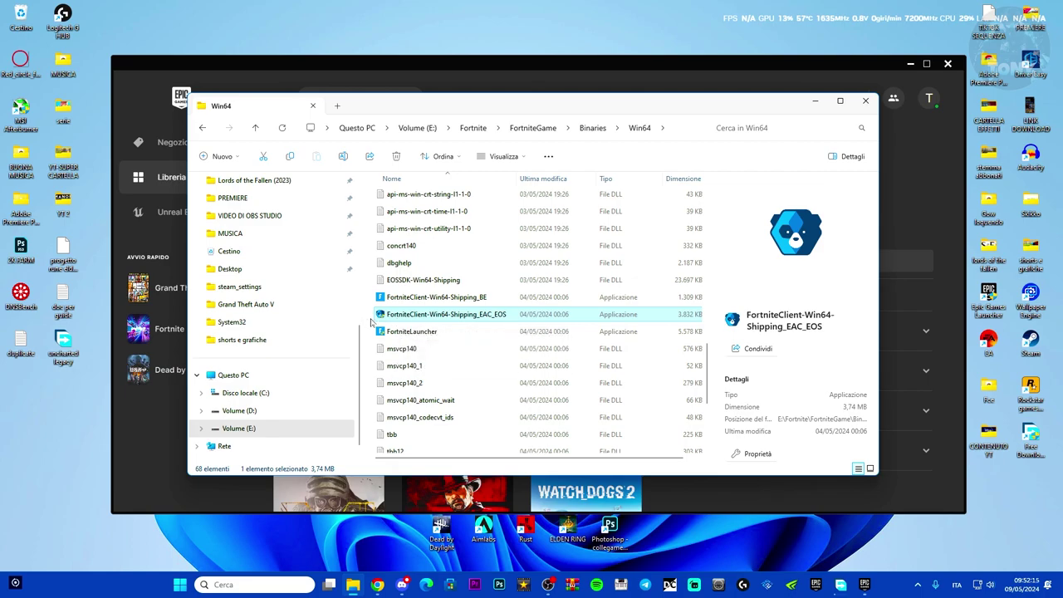
key(Delete)
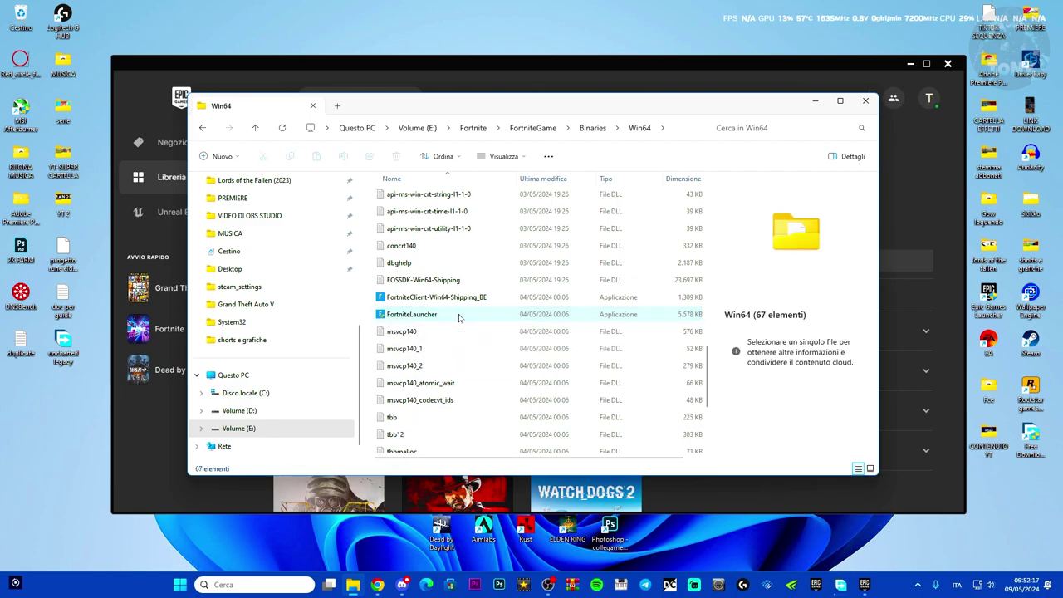
Delete EasyAntiCheat_EOS_Setup from the EasyAntiCheat subfolder of Win64 and close the folder window
scroll(465, 318, up, 10)
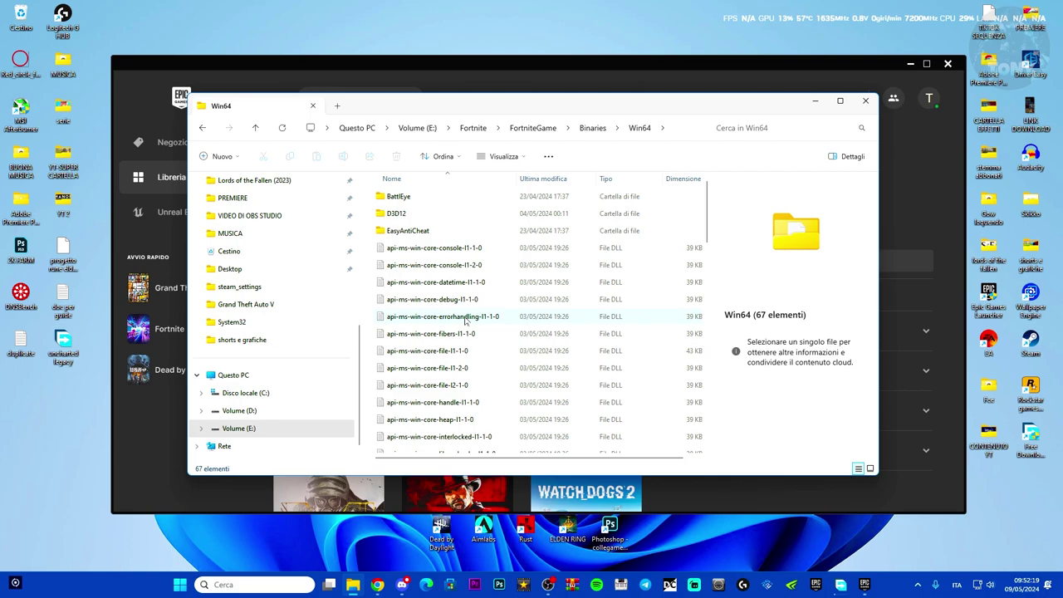
double_click(434, 232)
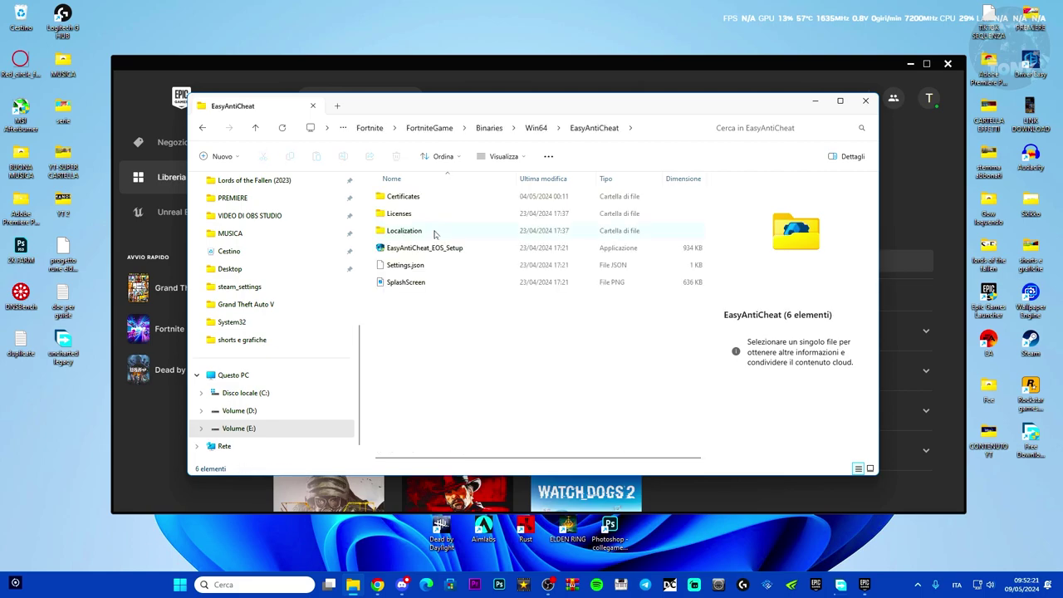
click(432, 247)
key(Delete)
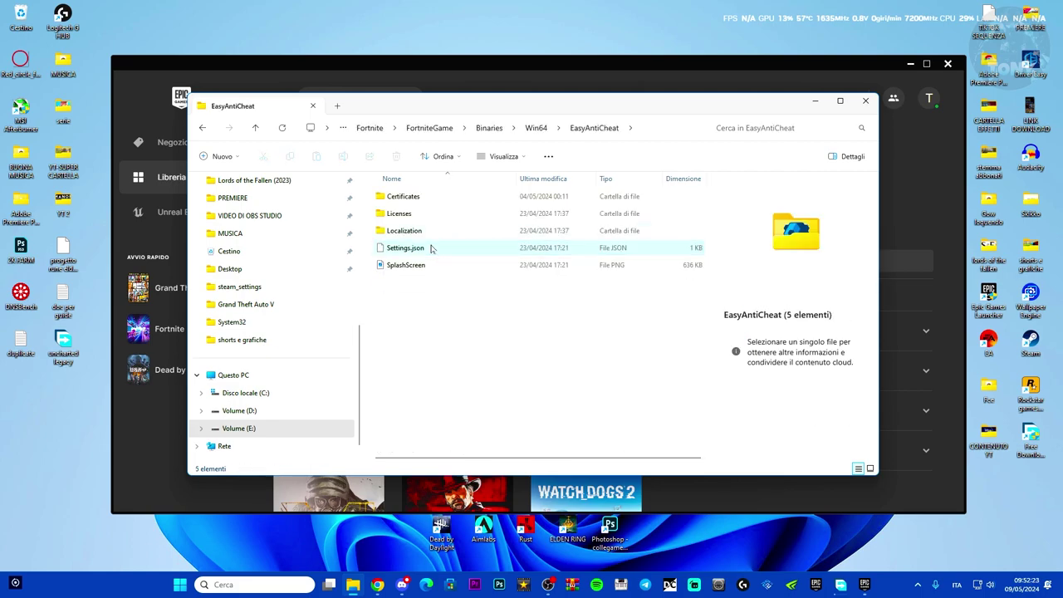
click(204, 129)
click(205, 129)
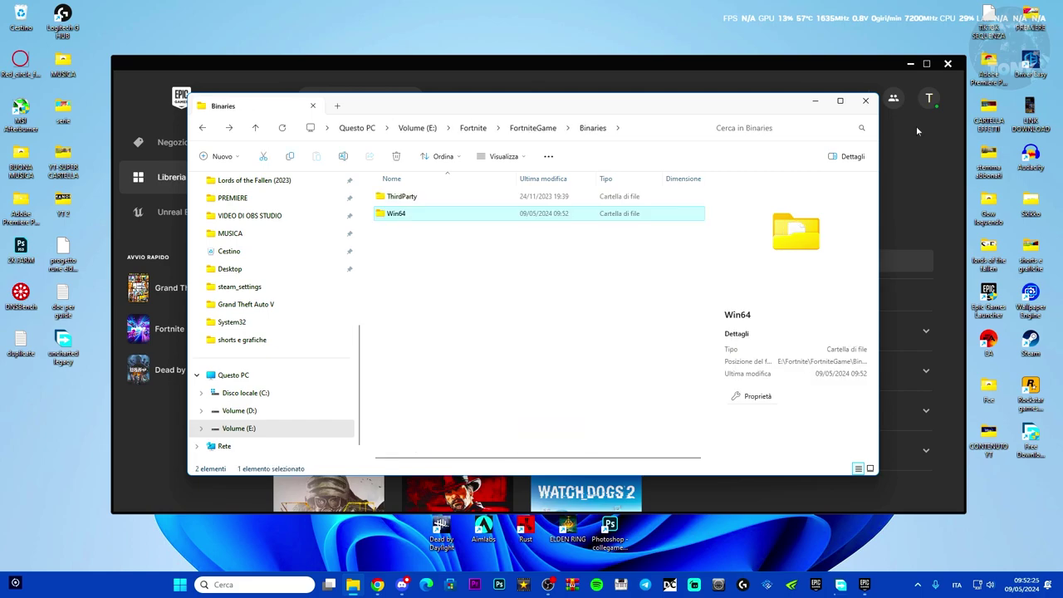
click(865, 102)
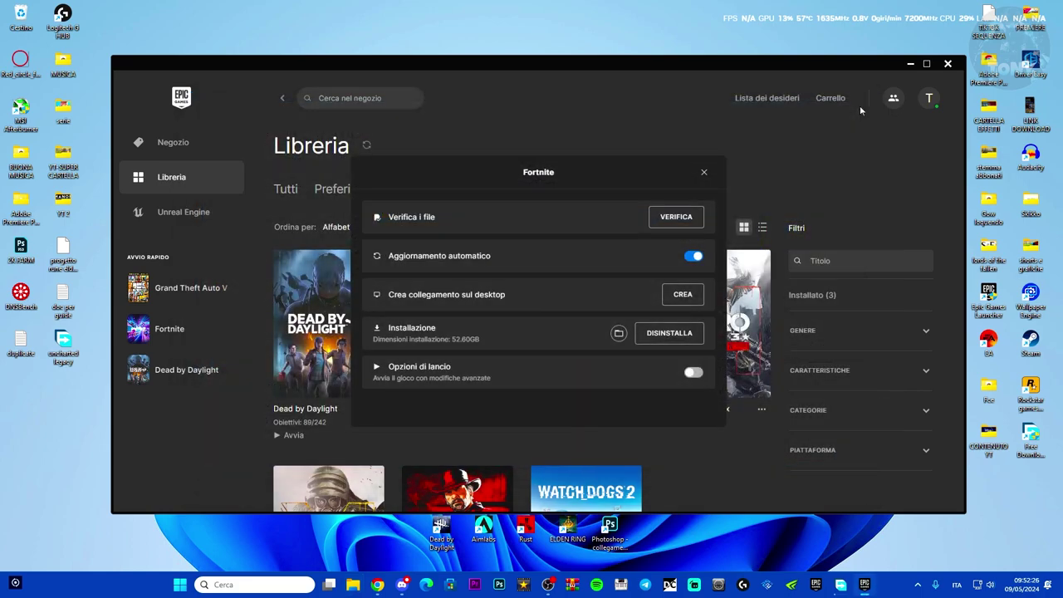
Verify Fortnite's game files, follow the repair in the download list, and return to the library
click(664, 222)
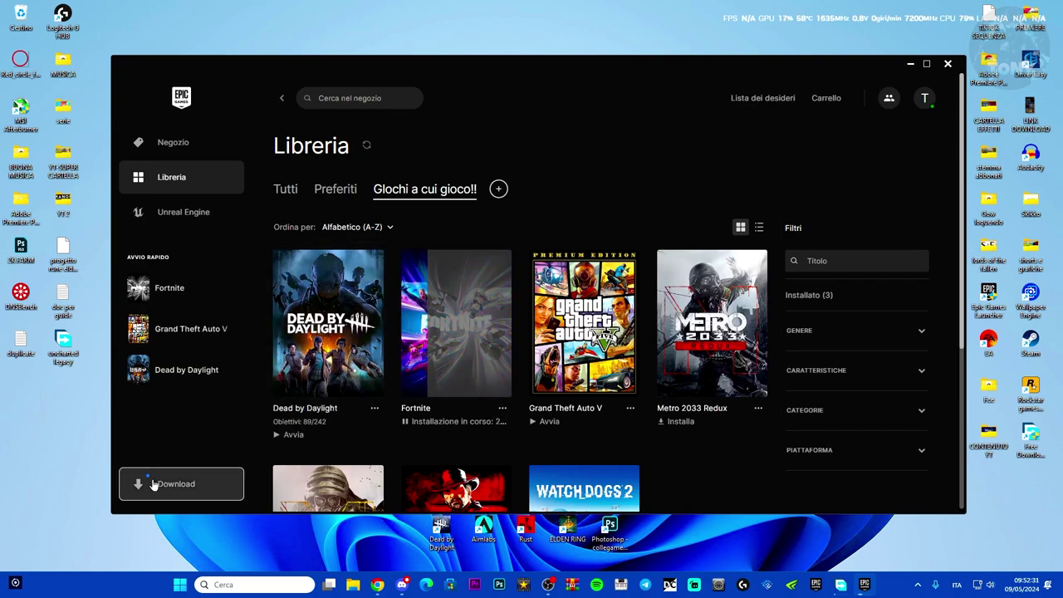
click(174, 484)
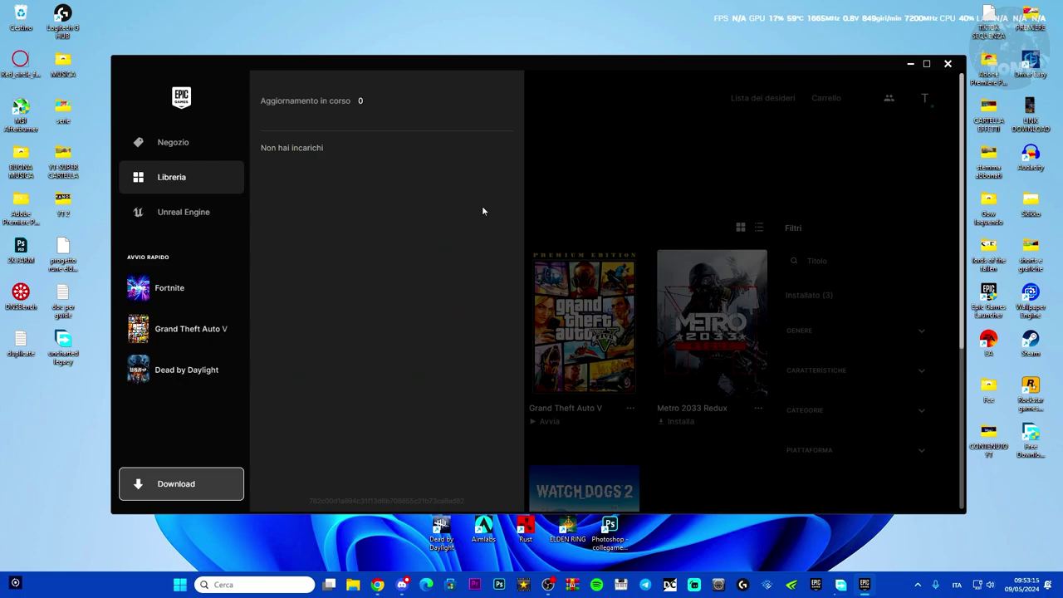
click(600, 207)
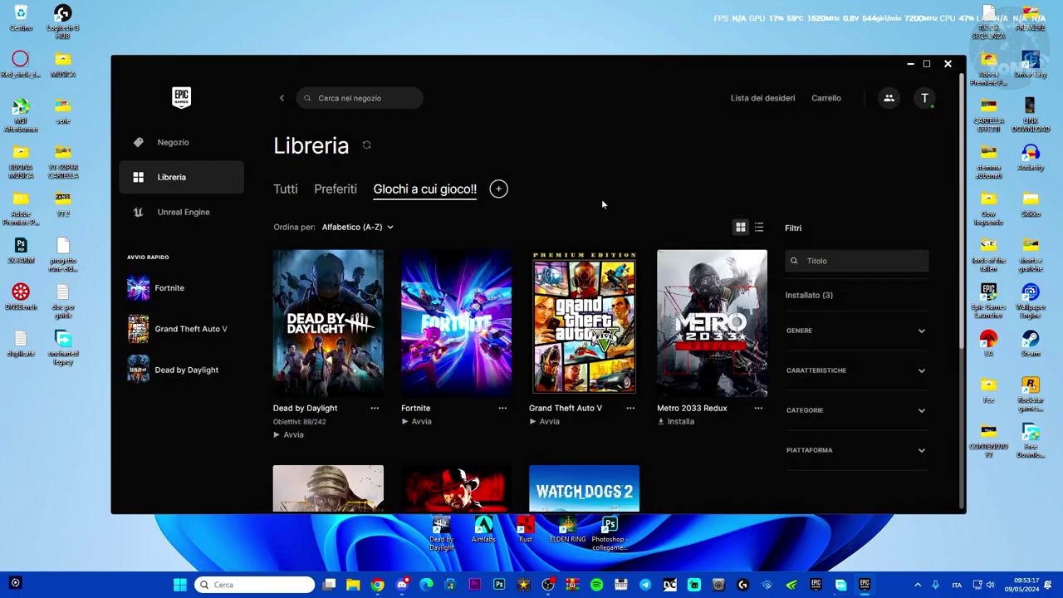
Reopen Fortnite's installation folder through its management options and return to the Win64 folder under FortniteGame > Binaries
click(502, 408)
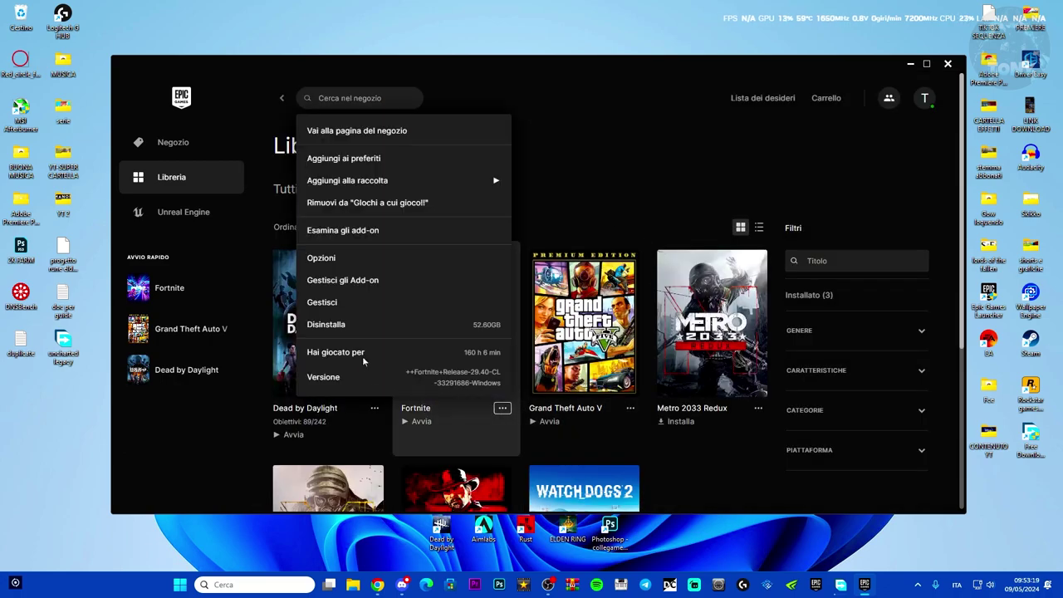
click(330, 304)
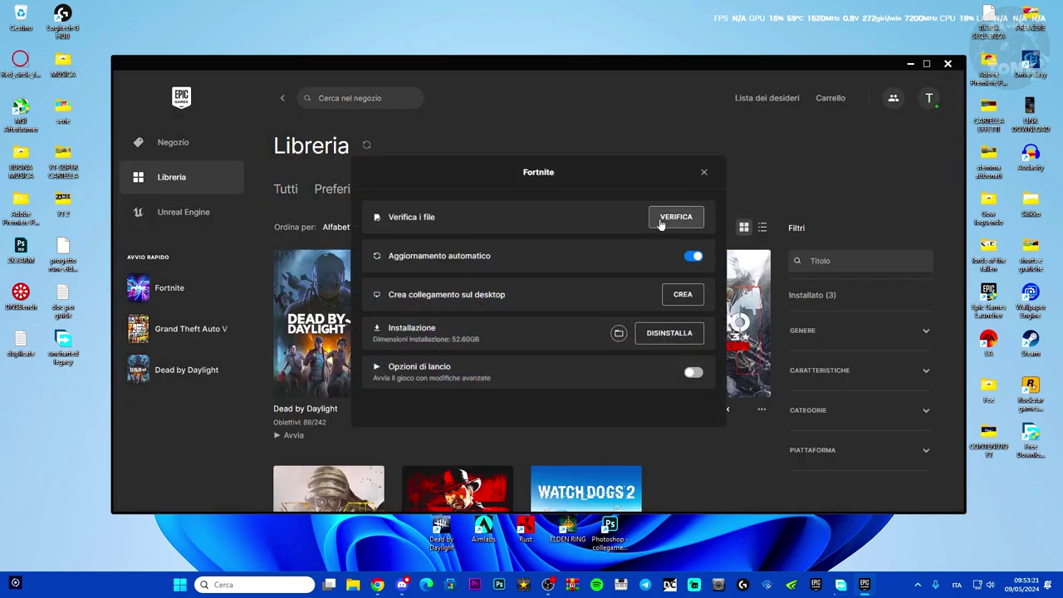
click(618, 333)
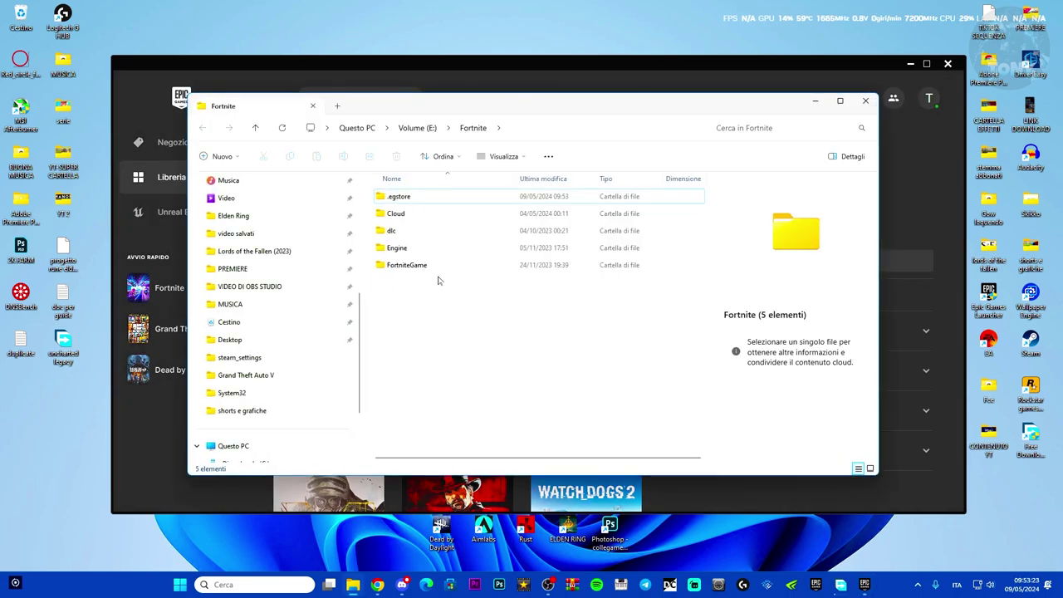
double_click(422, 199)
double_click(421, 201)
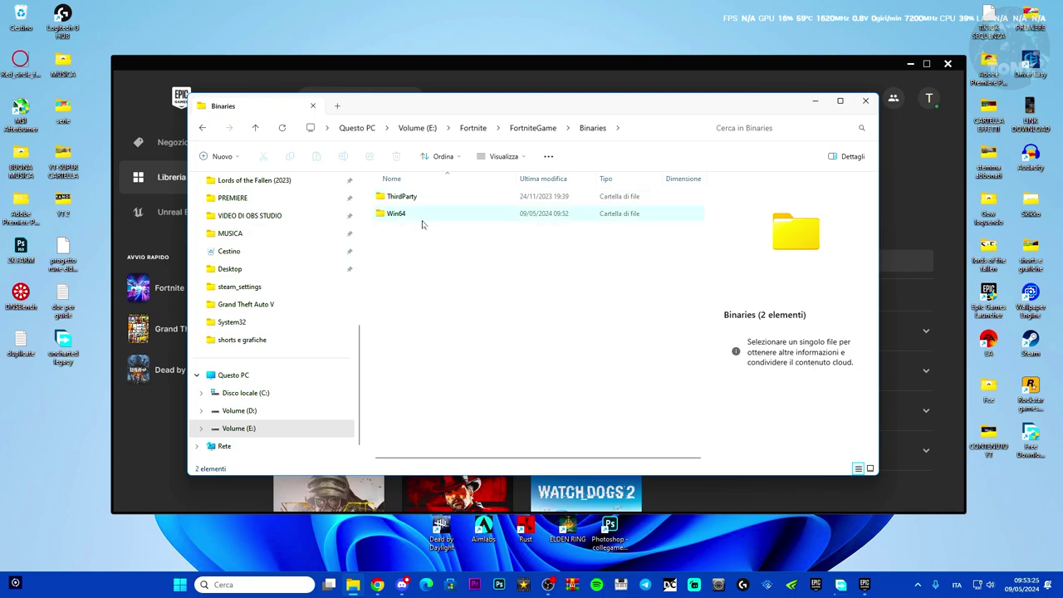
double_click(422, 219)
Show the compatibility settings in the properties of the FortniteLauncher application
scroll(522, 332, down, 5)
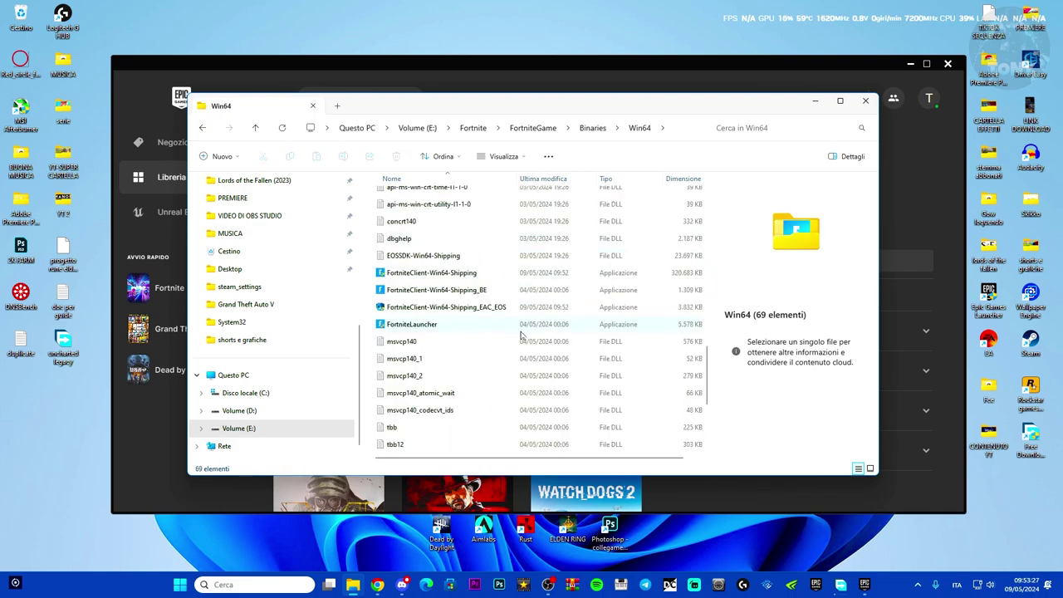
scroll(522, 335, down, 1)
click(441, 317)
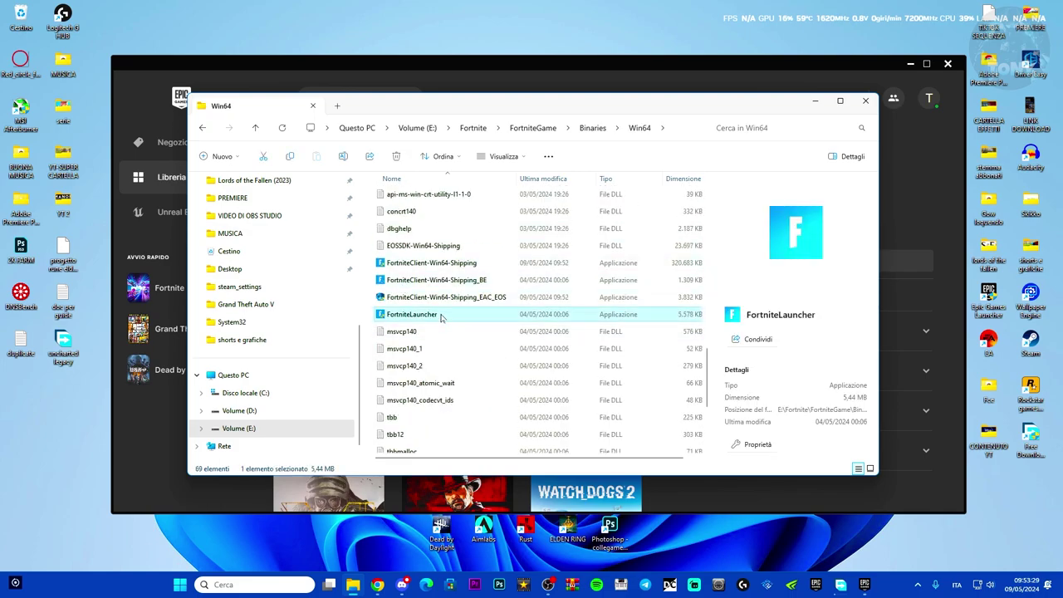
right_click(460, 317)
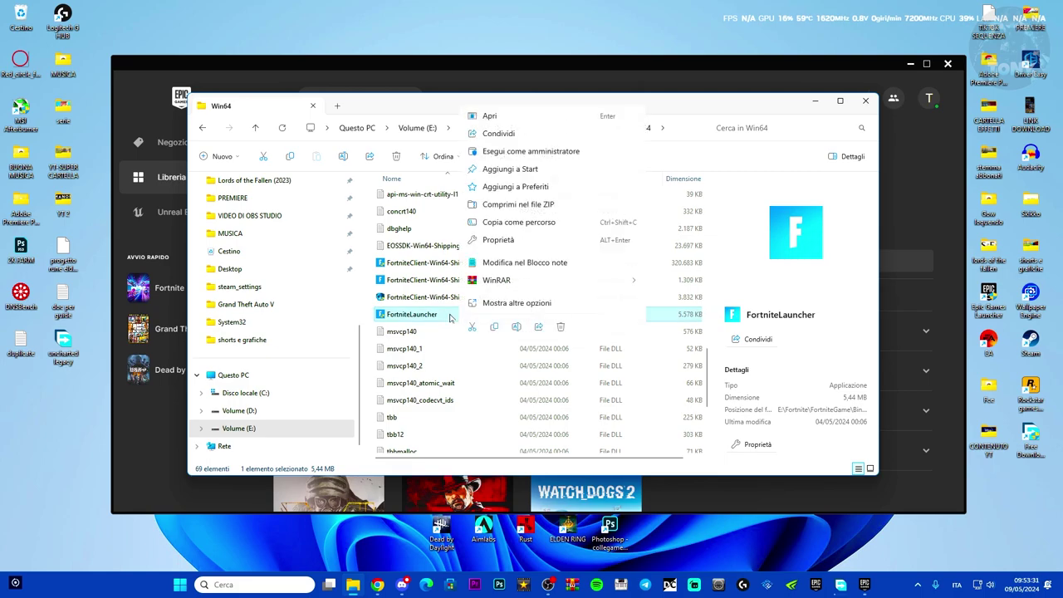
click(516, 302)
click(499, 301)
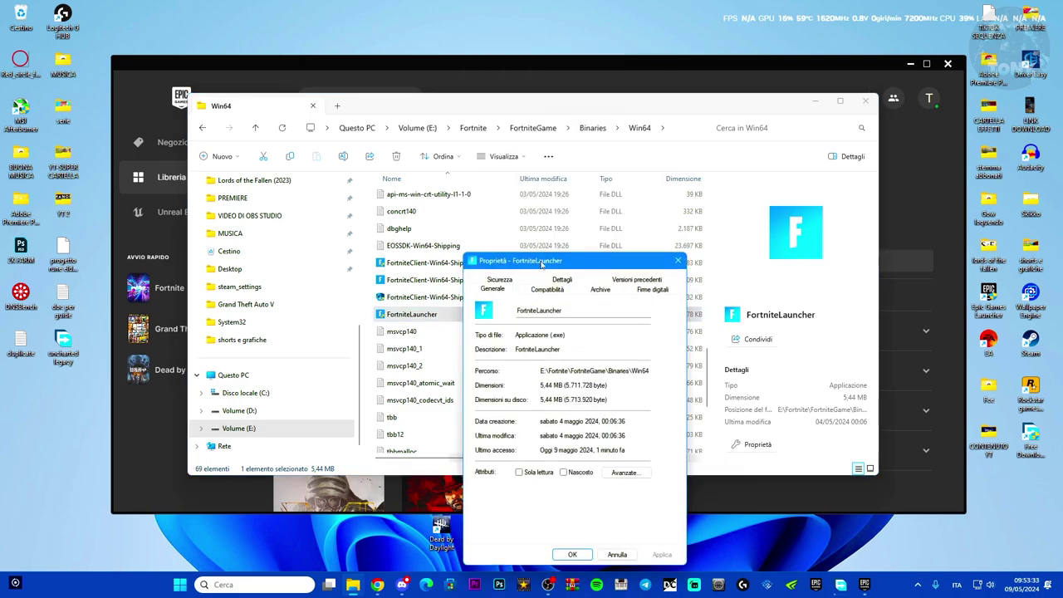
drag(541, 264, 422, 219)
click(426, 245)
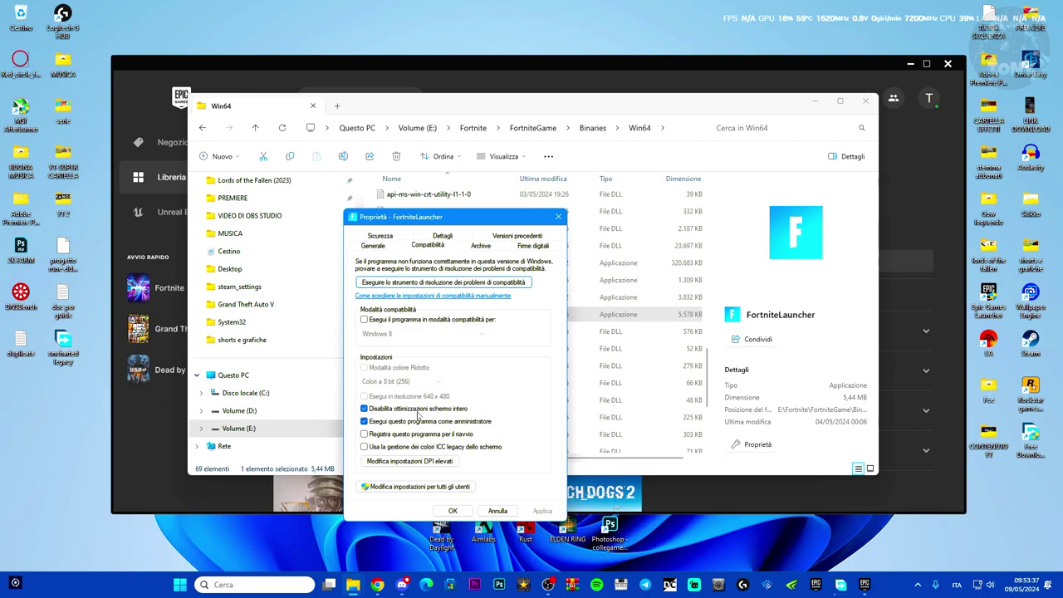
Confirm FortniteLauncher's compatibility settings for all users, with fullscreen optimizations disabled and run as administrator enabled
click(385, 489)
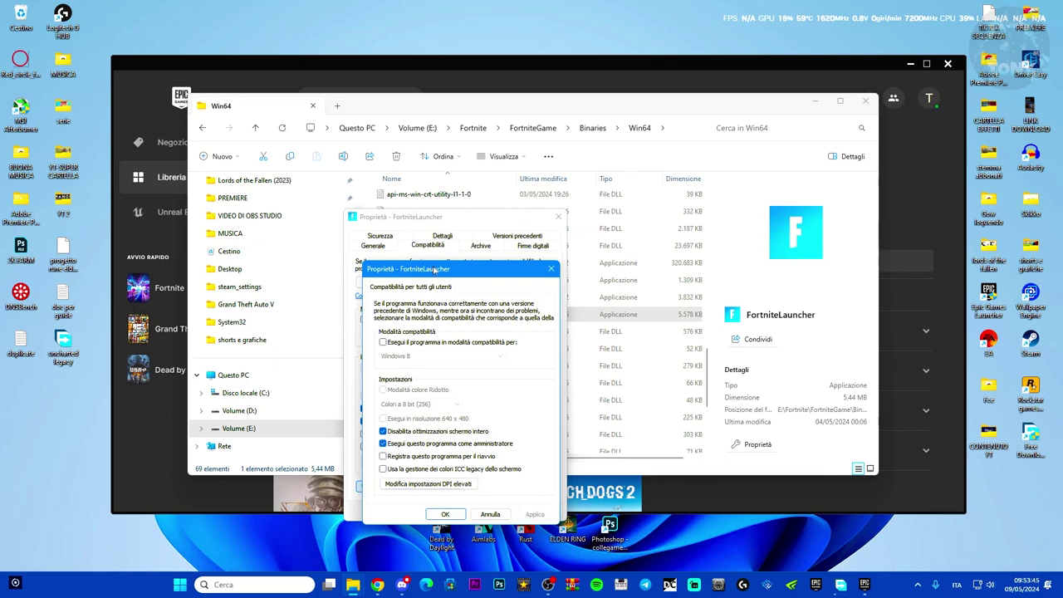
drag(432, 271, 589, 245)
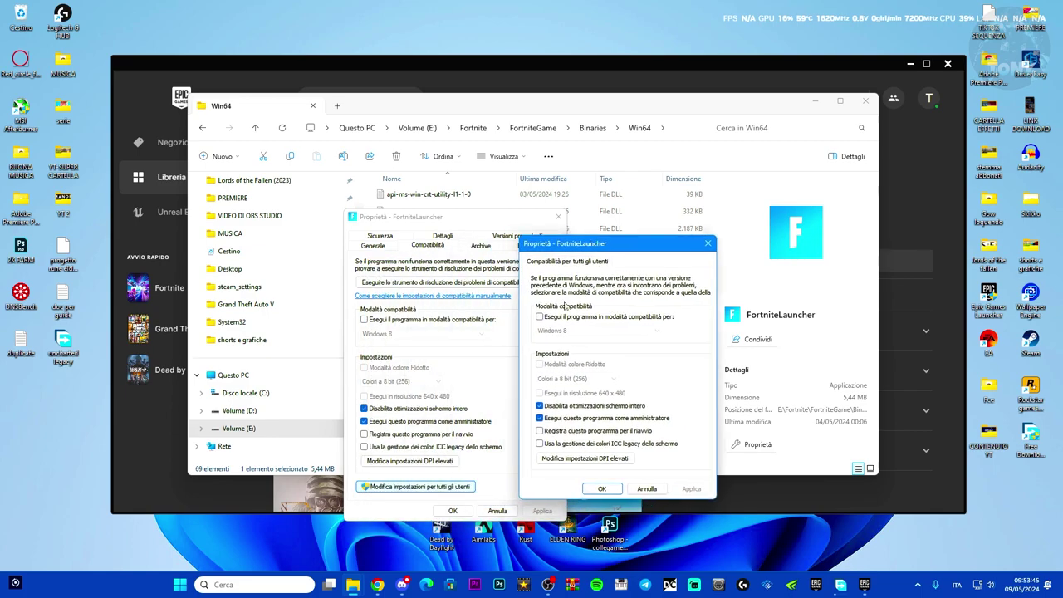
click(601, 489)
Set FortniteLauncher's high DPI scaling override to "Sistema (avanzato)" and apply the properties
click(387, 465)
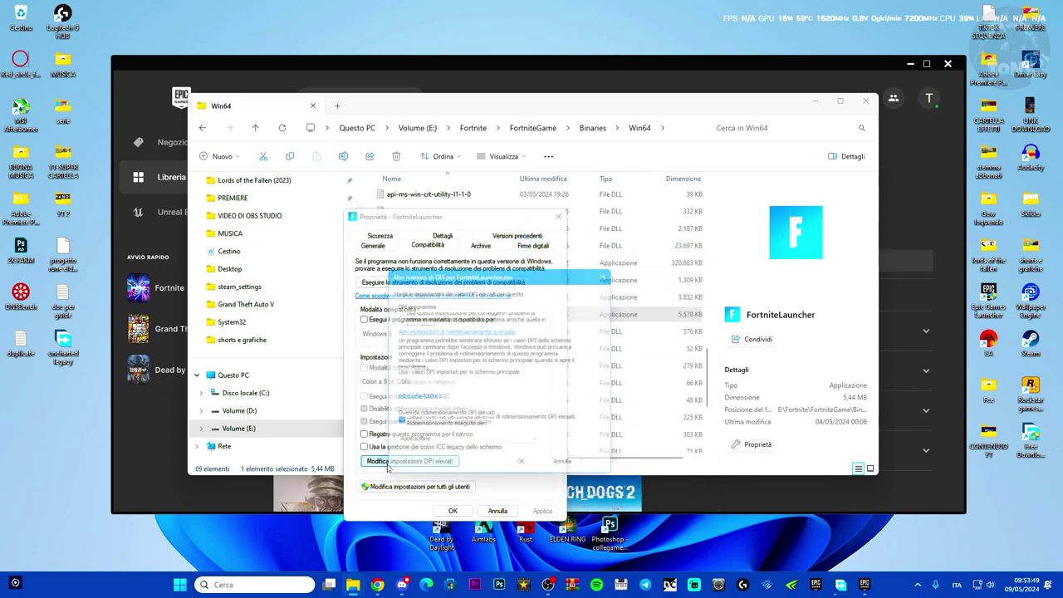
click(422, 449)
click(417, 473)
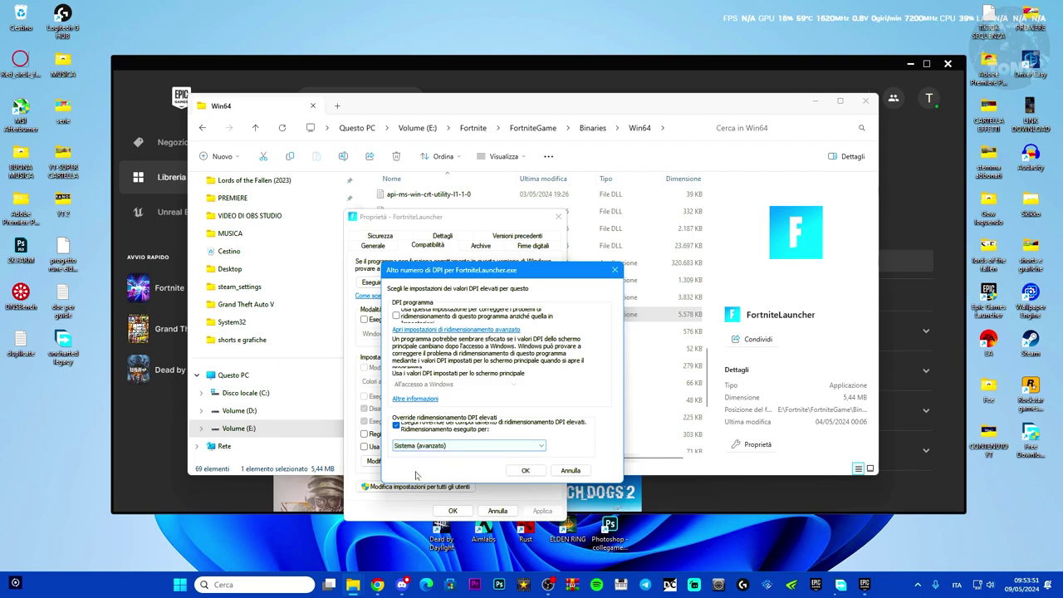
click(526, 471)
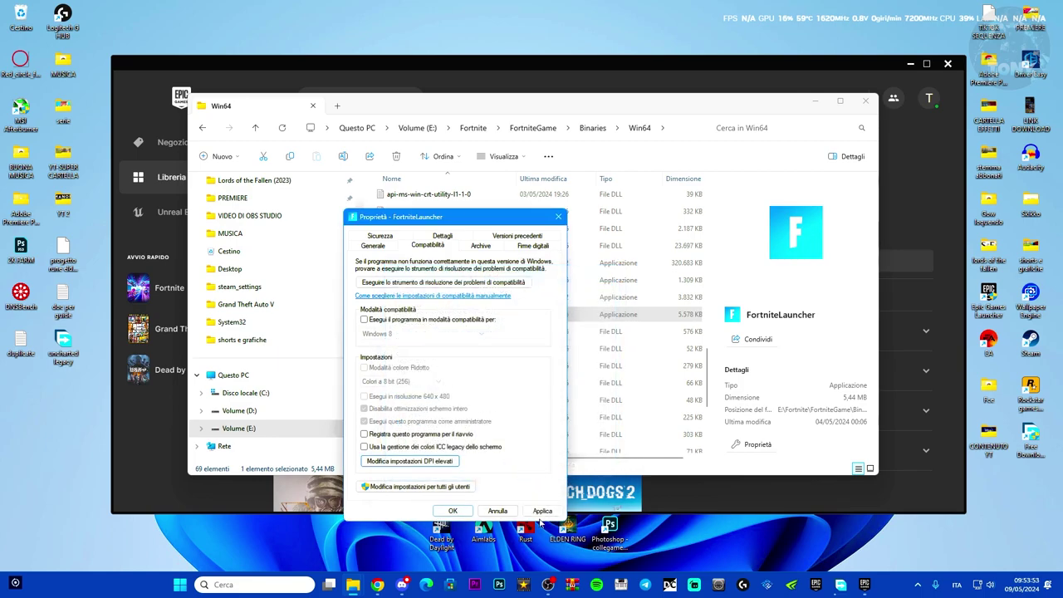
click(543, 511)
click(452, 511)
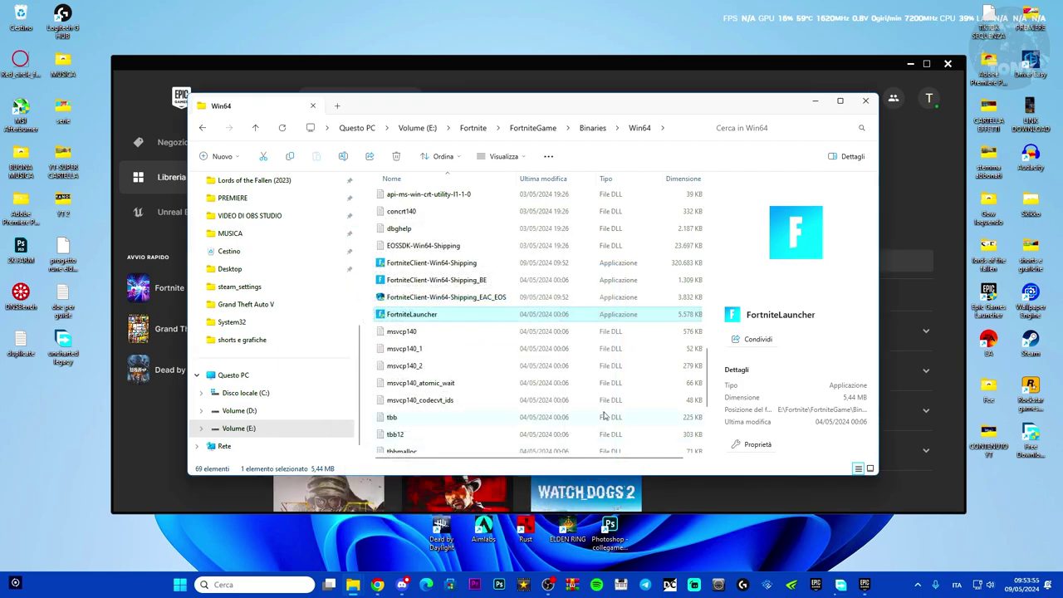
Close the Win64 folder window and Fortnite's management options, and minimize the launcher to show the desktop
click(860, 104)
drag(873, 62, 837, 62)
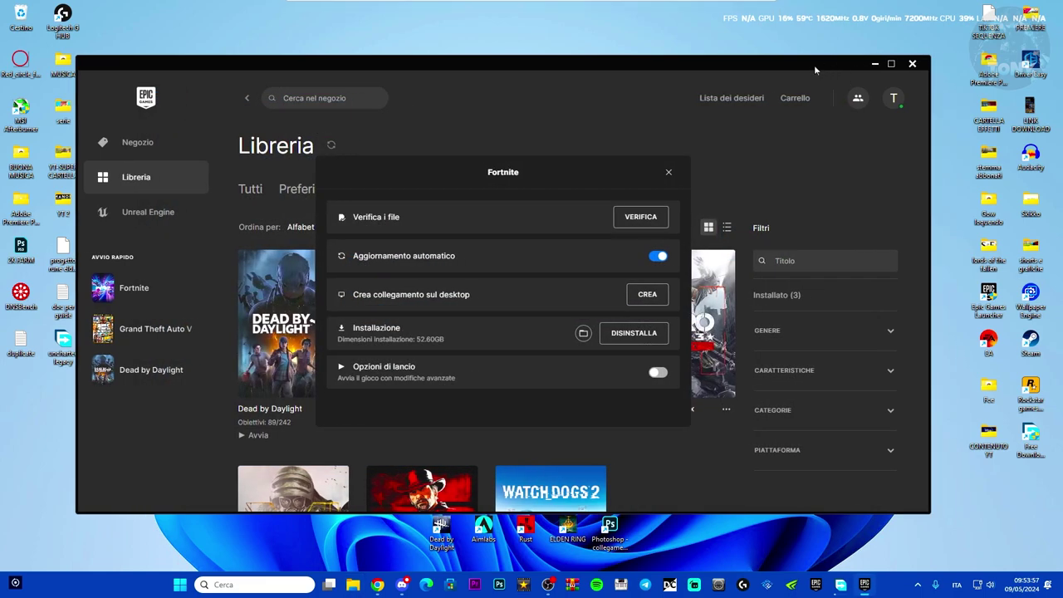
click(669, 173)
click(874, 64)
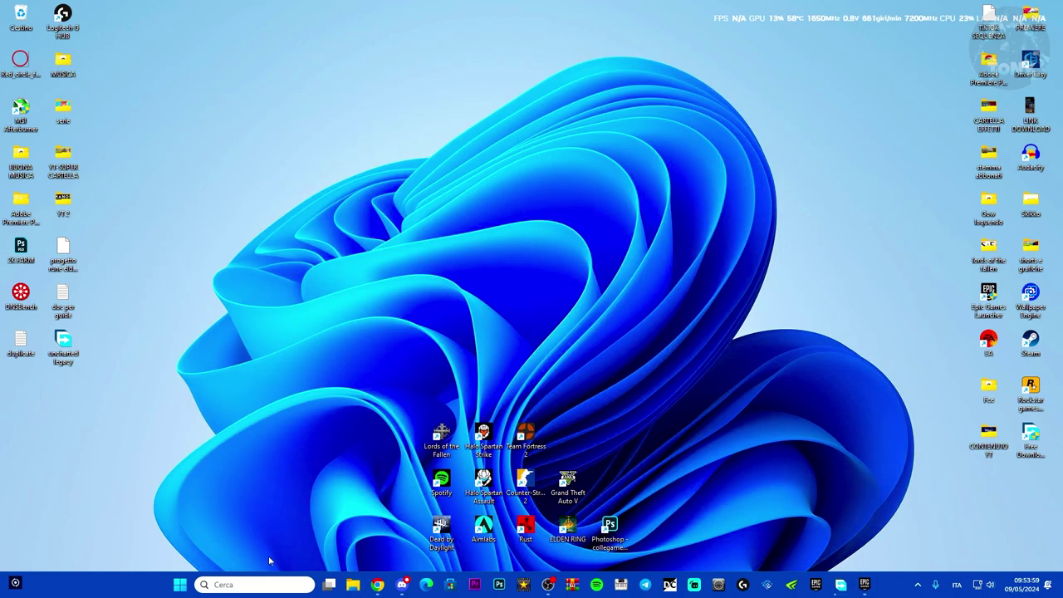
Open the Windows Servizi console and show the properties of the Epic Online Services service
click(255, 585)
text(se)
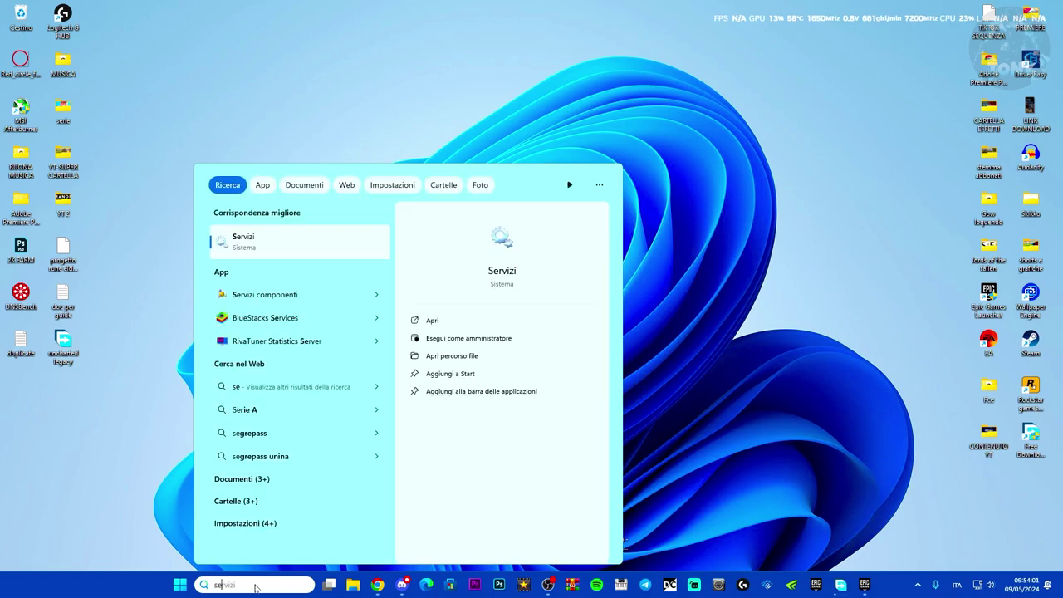
text(rvizi)
click(272, 242)
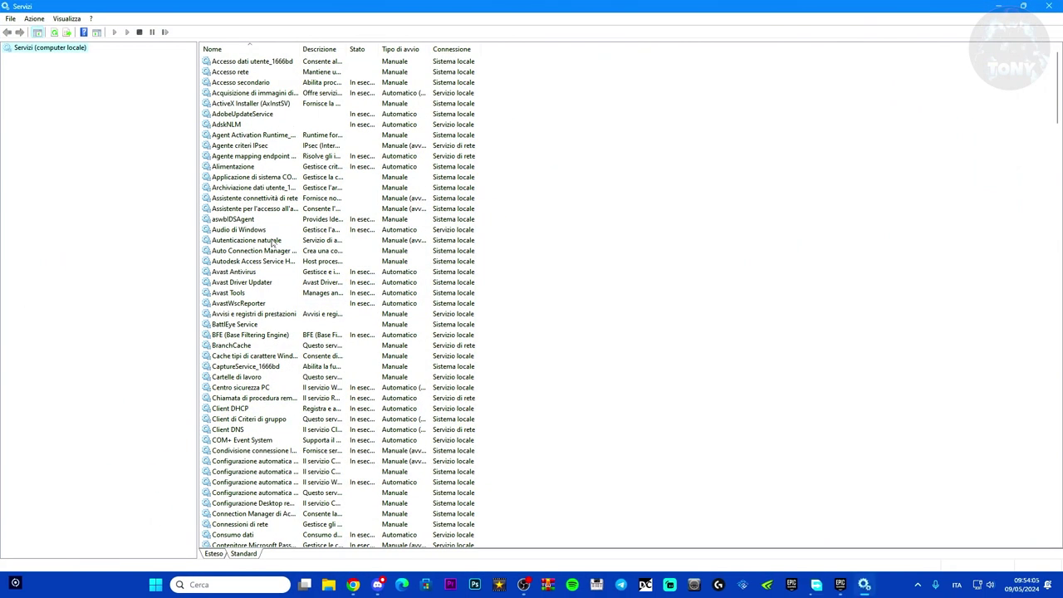
scroll(342, 318, down, 13)
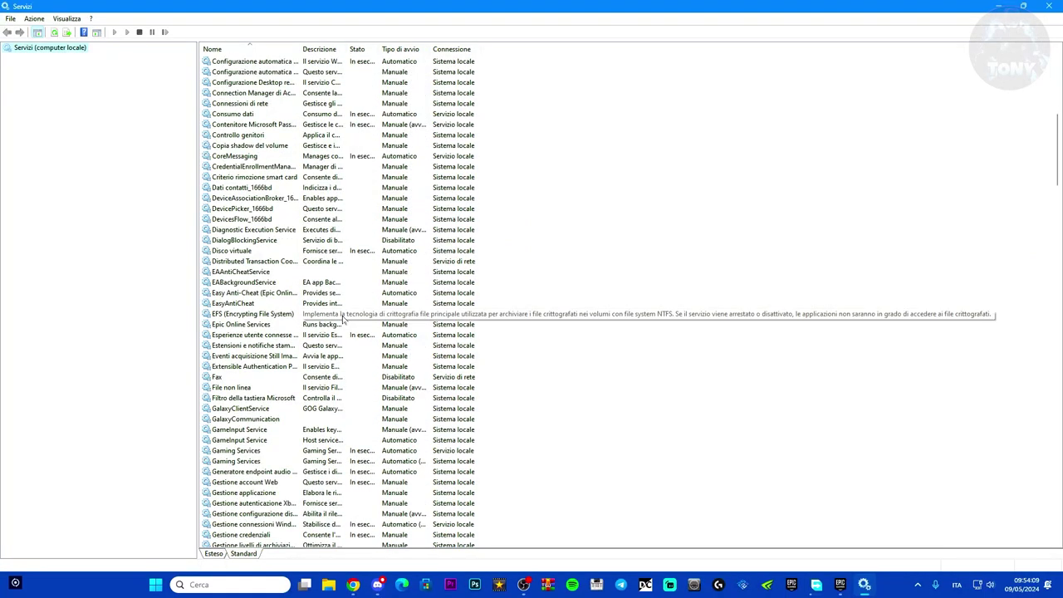
click(252, 326)
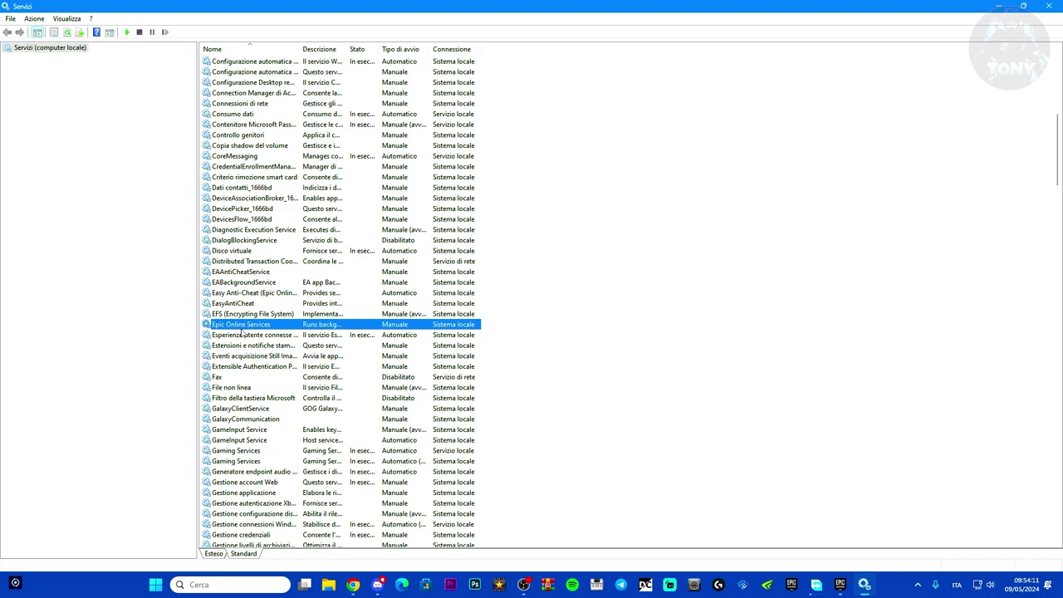
double_click(287, 324)
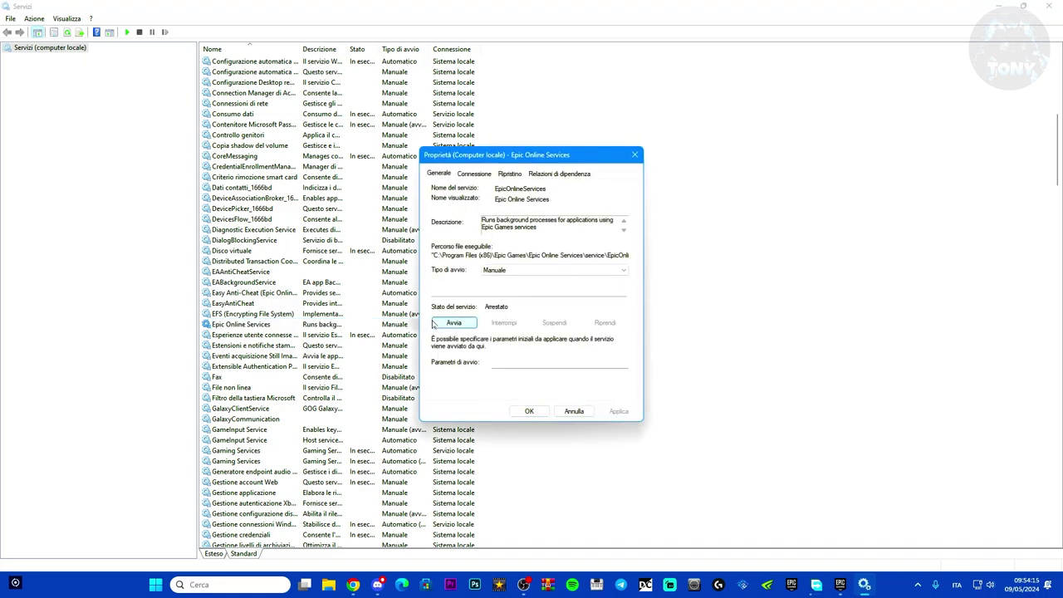
Start the Epic Online Services service with its startup type set to Manuale, confirm the properties, and close the Servizi window
click(436, 323)
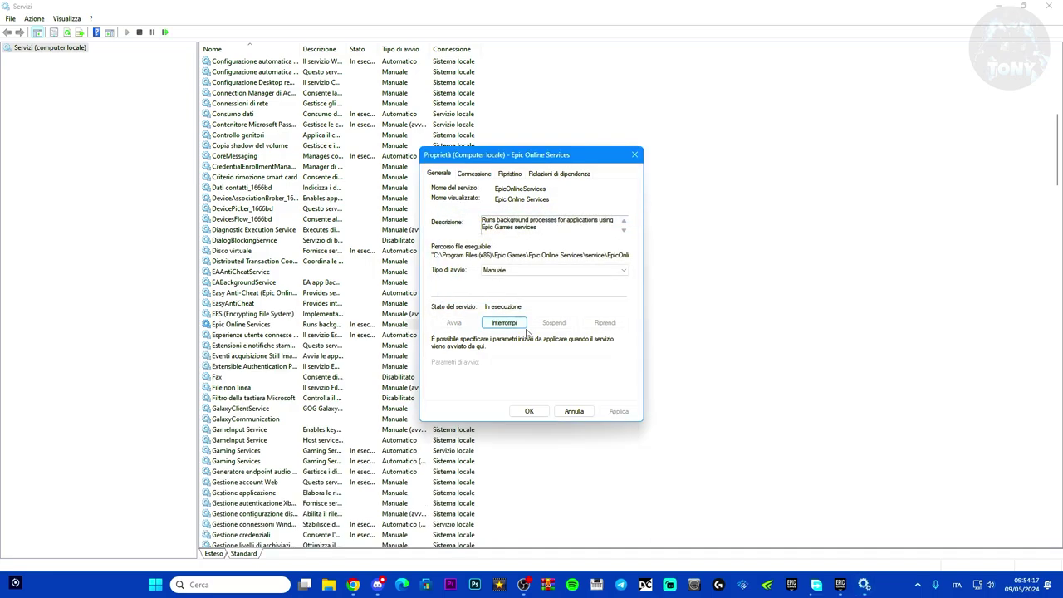
click(514, 270)
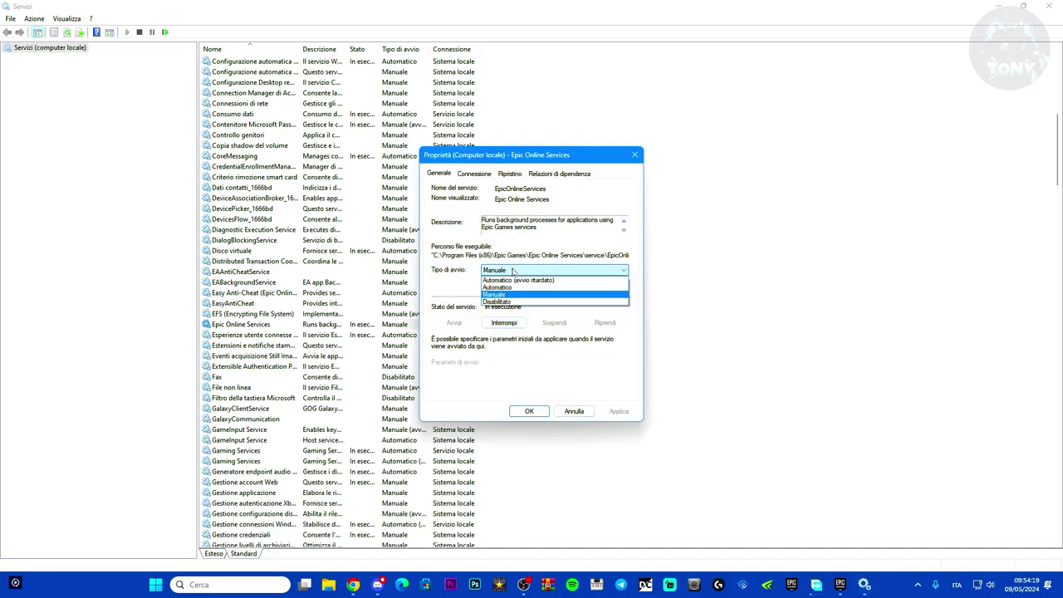
click(493, 295)
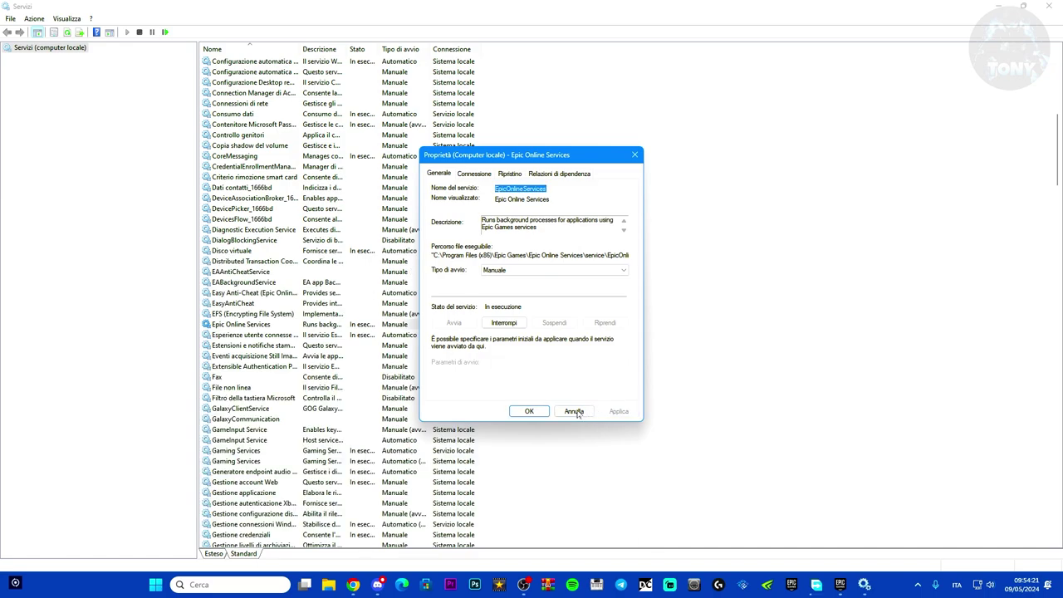
click(518, 410)
click(1048, 6)
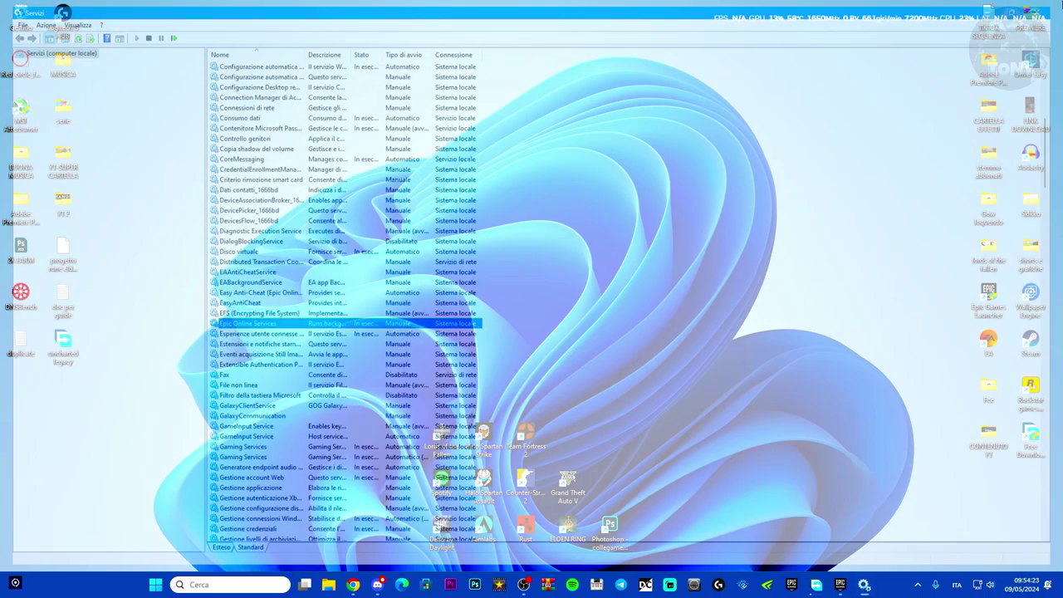
Launch the Esegui dialog from Windows search and use it to open the %appdata% folder
click(257, 584)
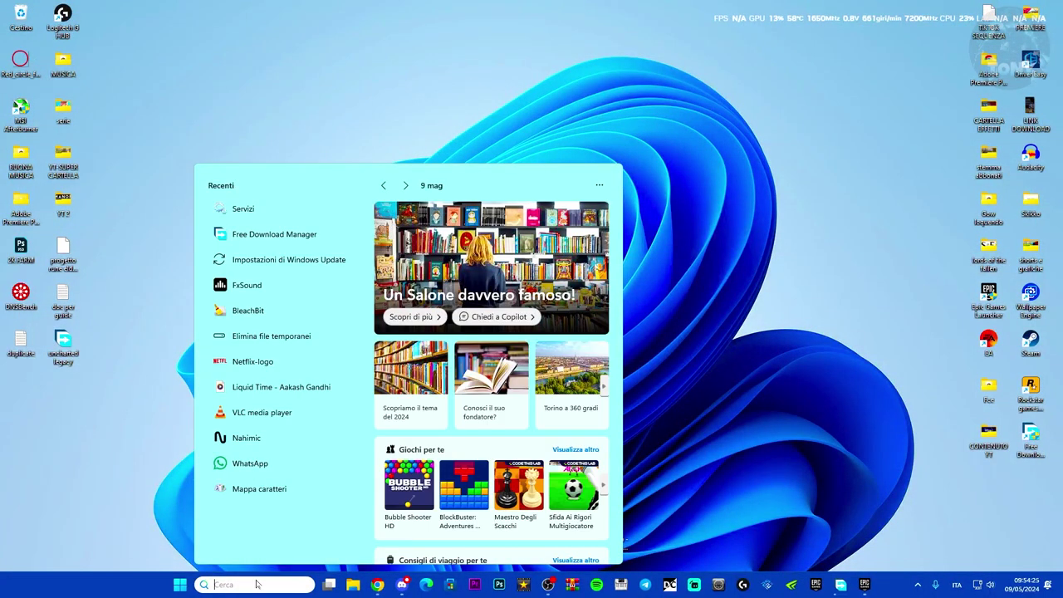
text(esegui)
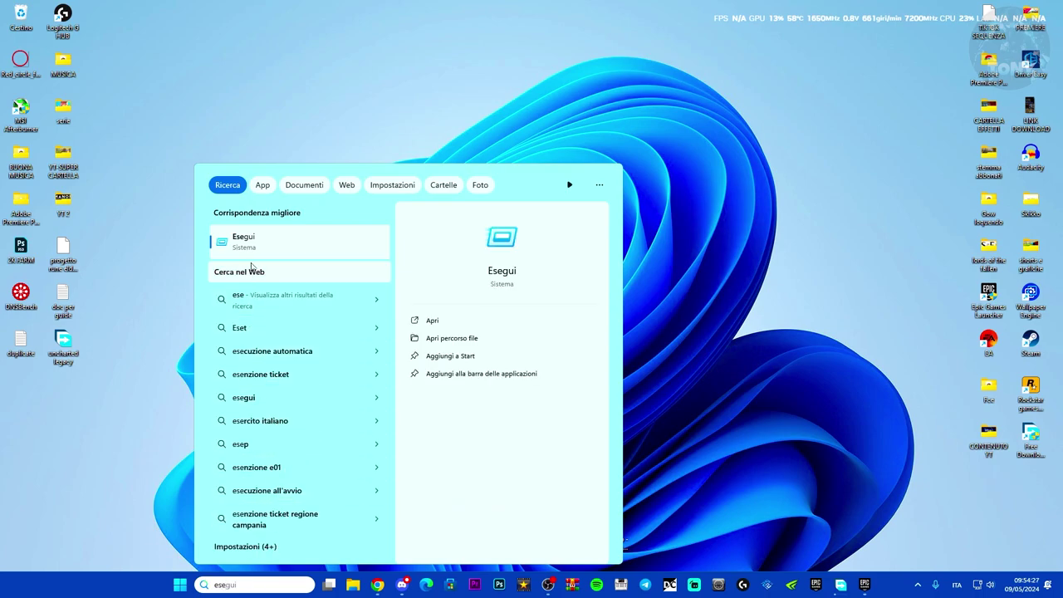
click(249, 241)
drag(123, 465, 575, 293)
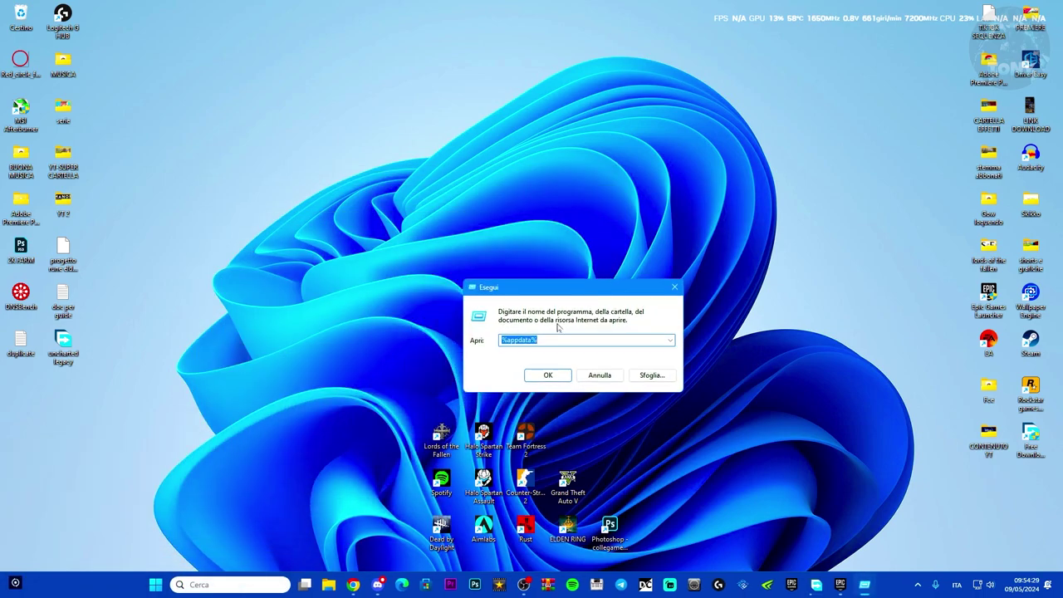
click(547, 375)
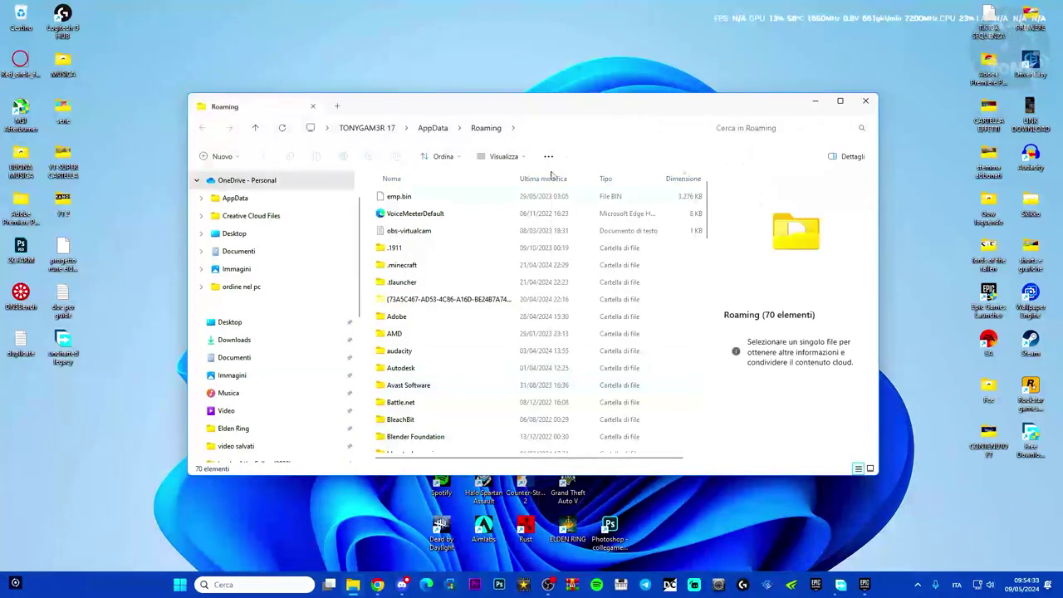
Go up from Roaming to AppData and open its Local folder
drag(559, 110, 513, 98)
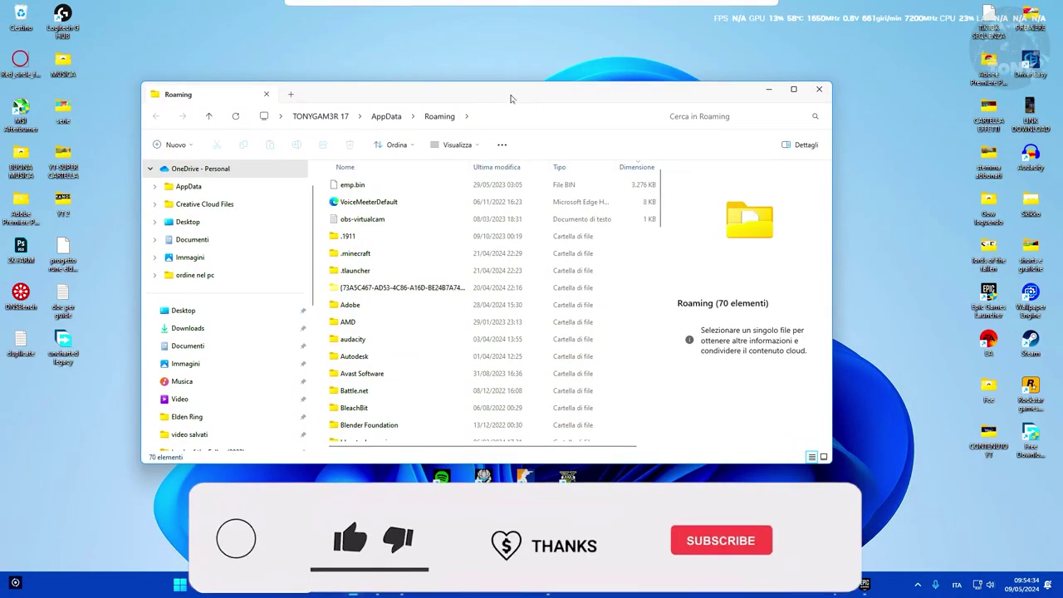
click(394, 119)
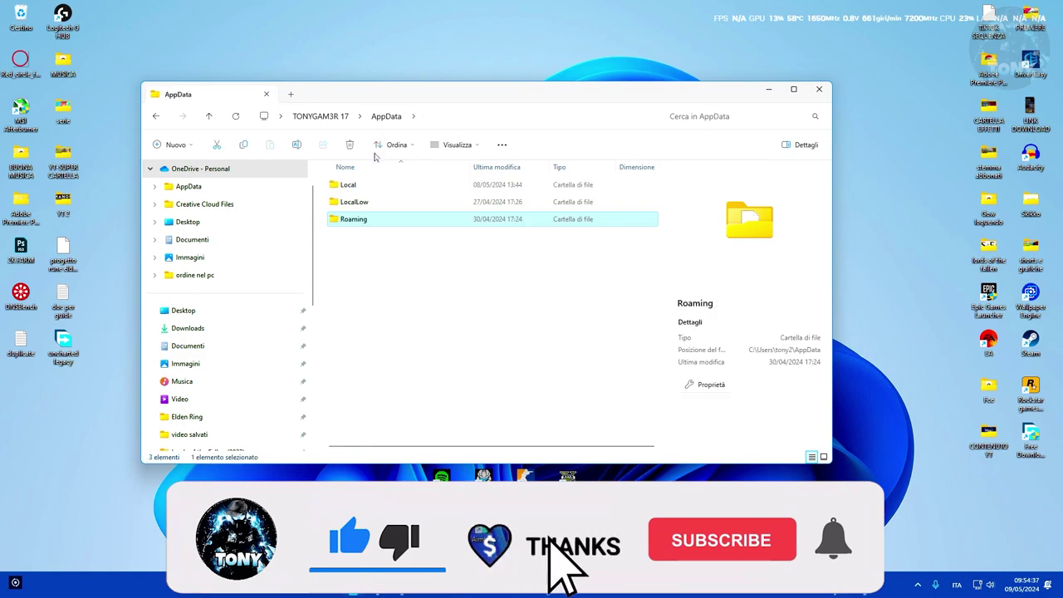
double_click(363, 191)
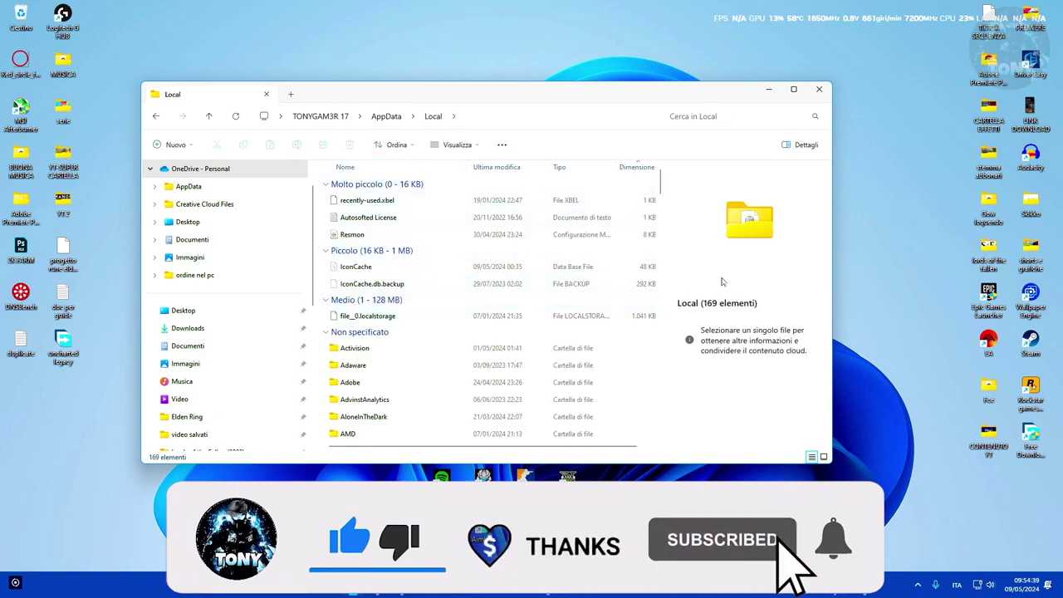
Fully quit the Epic Games Launcher running in the background
click(917, 585)
right_click(913, 529)
click(912, 527)
click(875, 457)
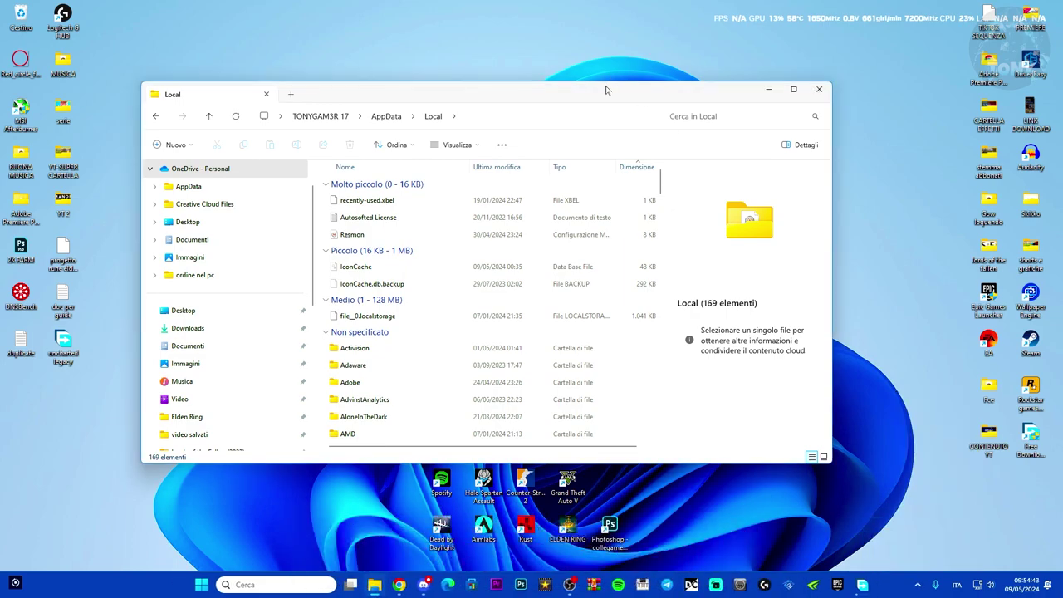
Maximize the Local folder window and delete the Epic Games folder from it
drag(608, 90, 593, 86)
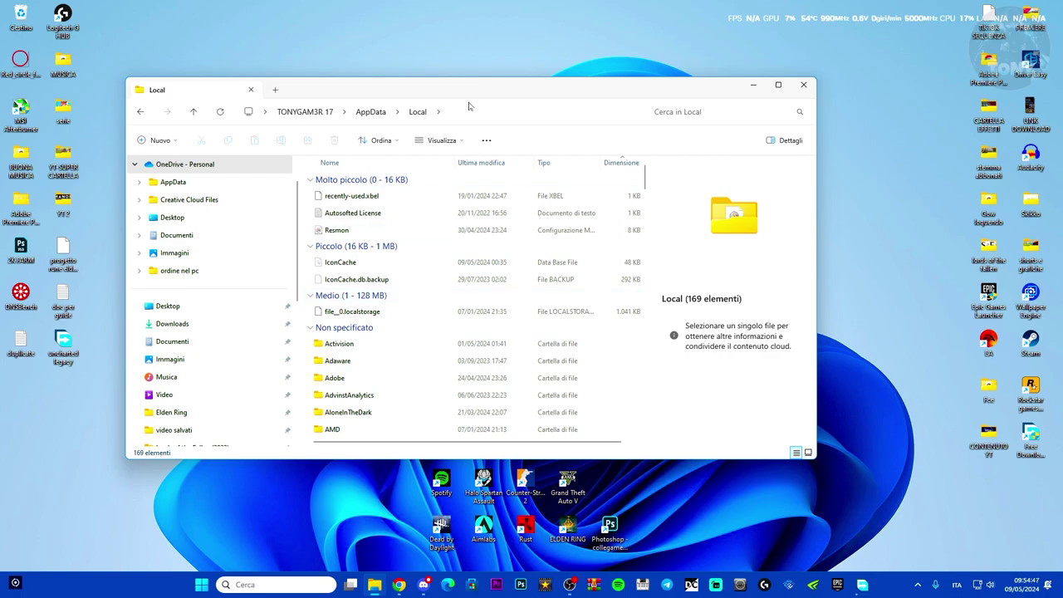
drag(488, 91, 485, 76)
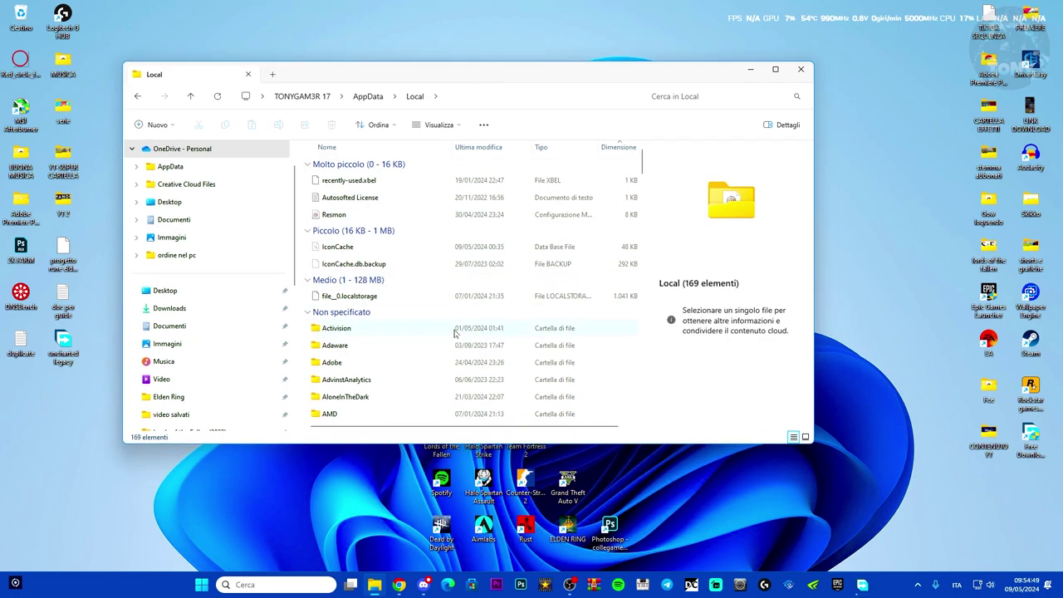
click(774, 70)
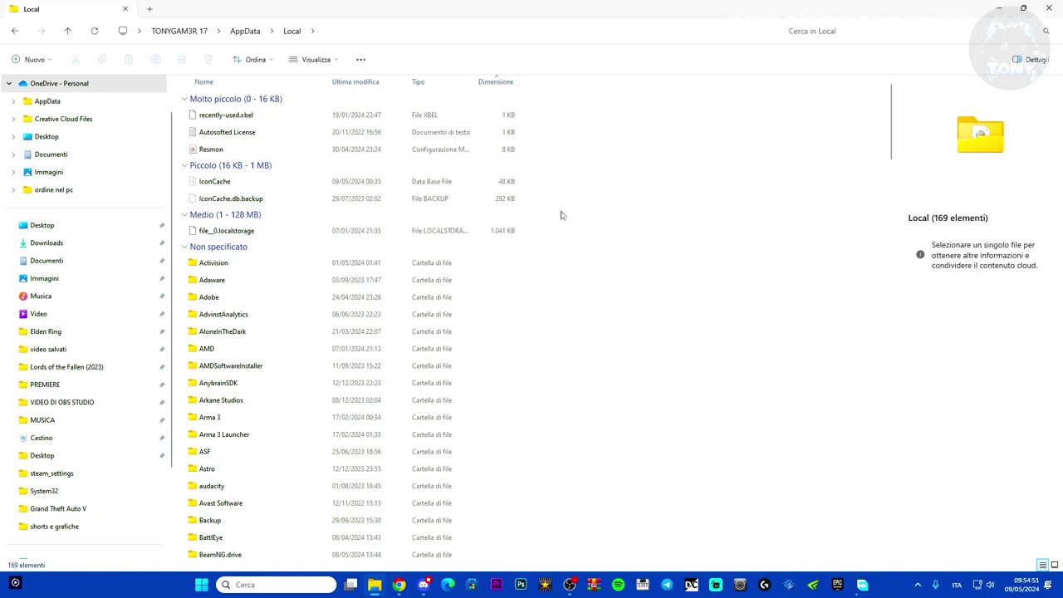
scroll(255, 218, down, 10)
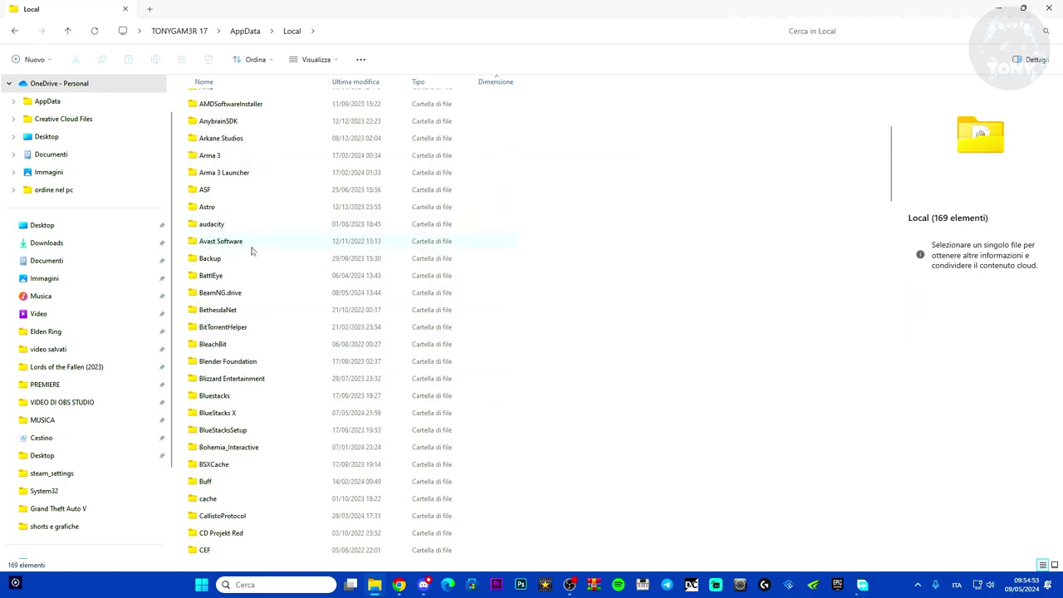
scroll(266, 291, down, 7)
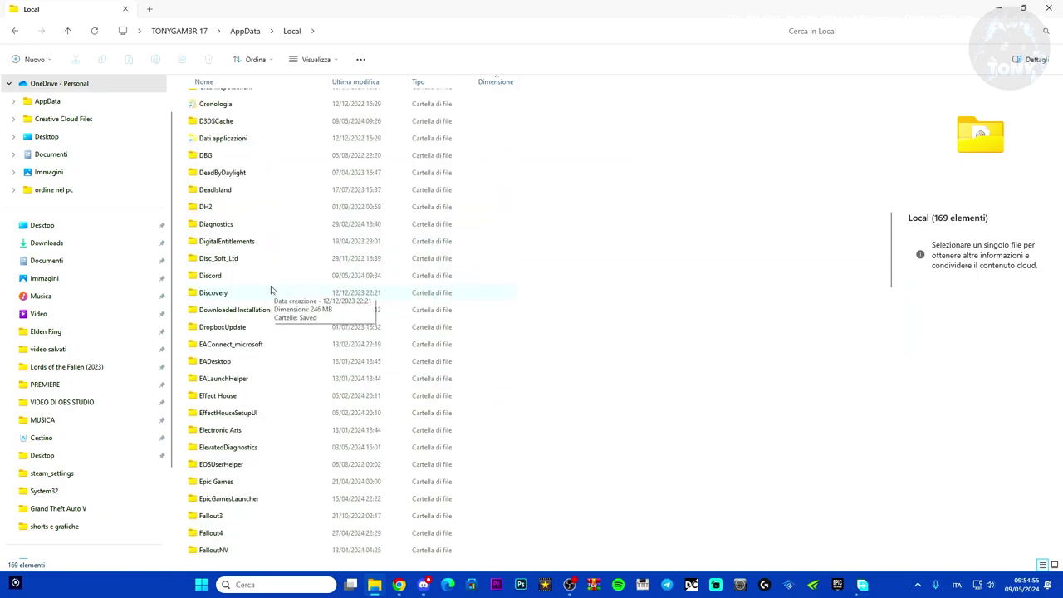
click(239, 416)
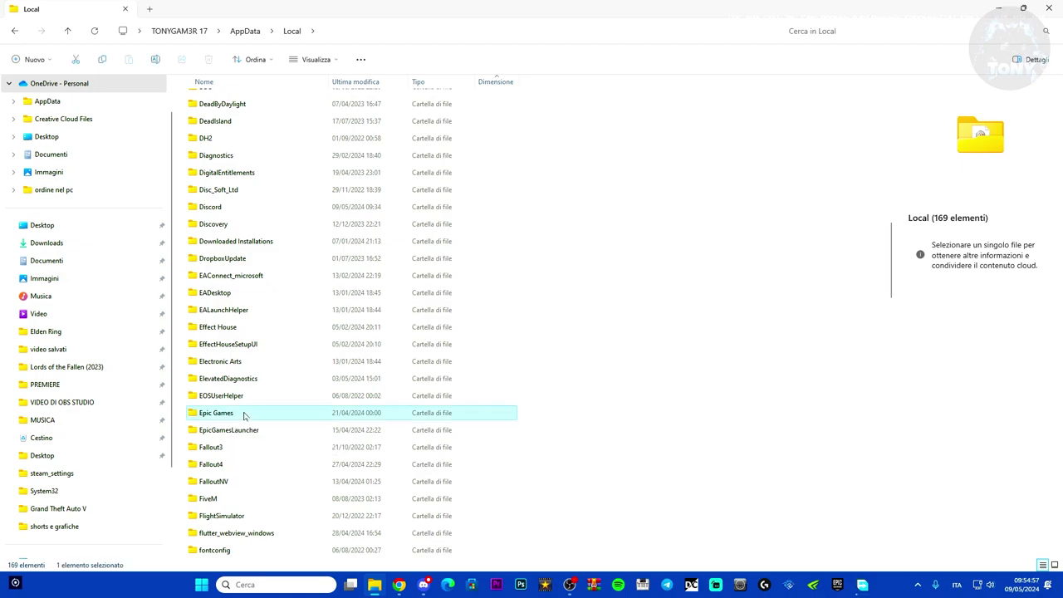
key(Delete)
Find the EpicGamesLauncher folder in Local, select it, and delete it
click(280, 344)
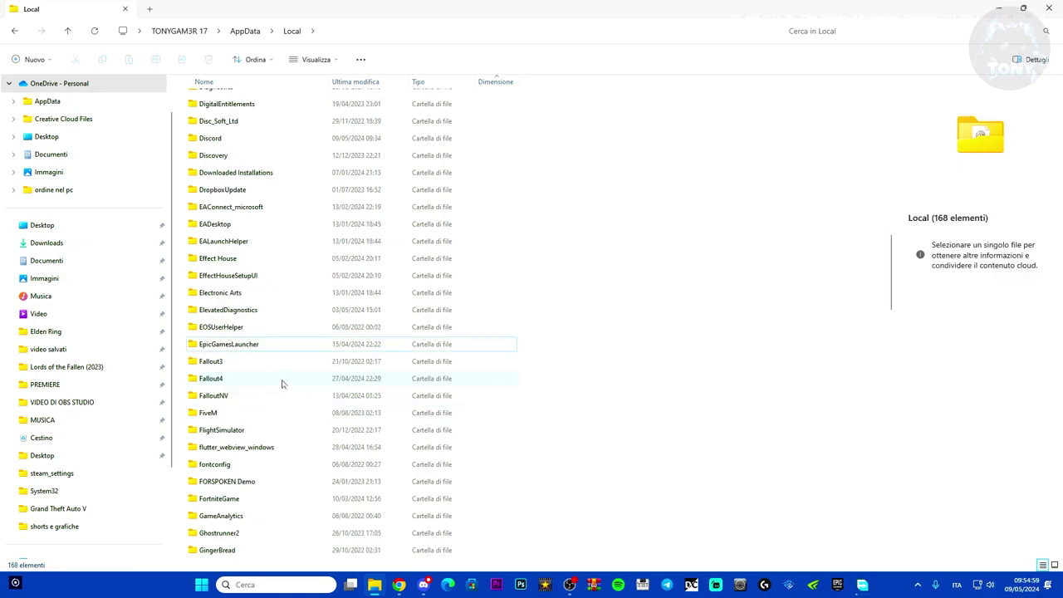
key(Delete)
scroll(290, 304, up, 10)
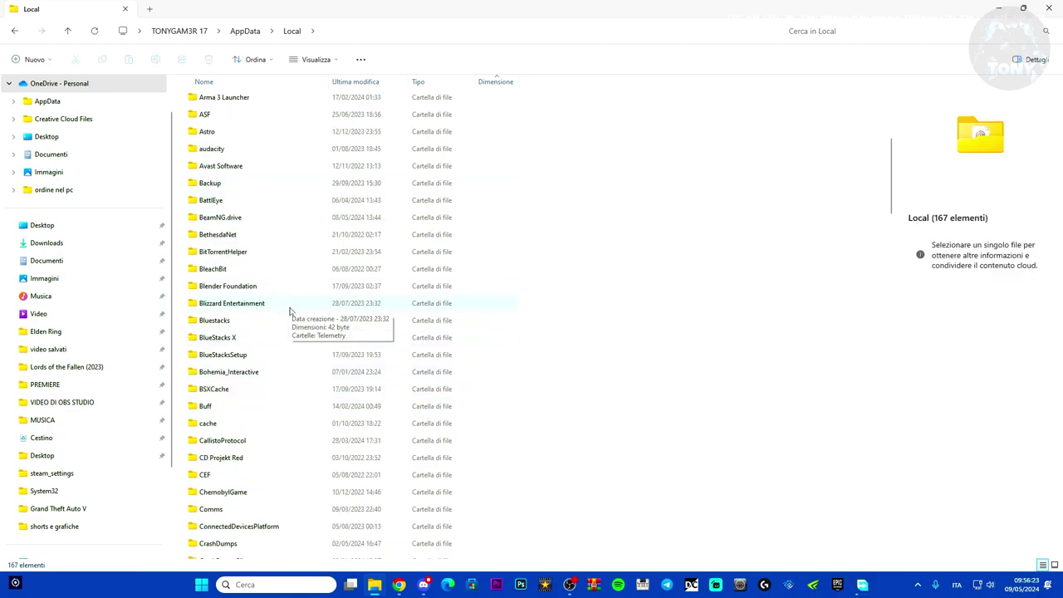
scroll(290, 312, down, 3)
scroll(290, 312, down, 8)
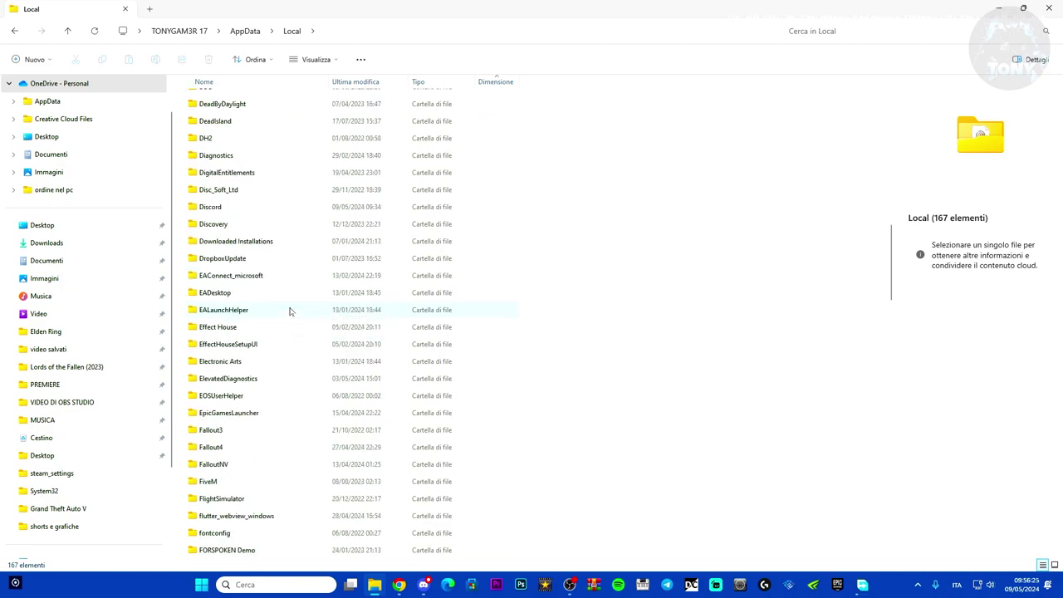
click(265, 414)
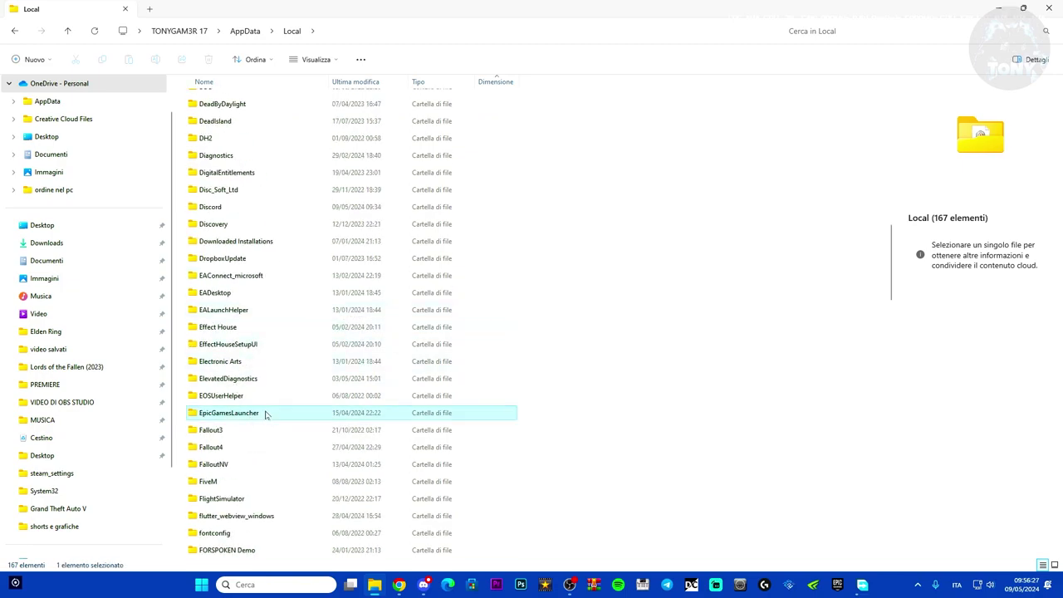
ctrl+click(265, 413)
Delete the FortniteGame folder from Local
scroll(280, 385, down, 3)
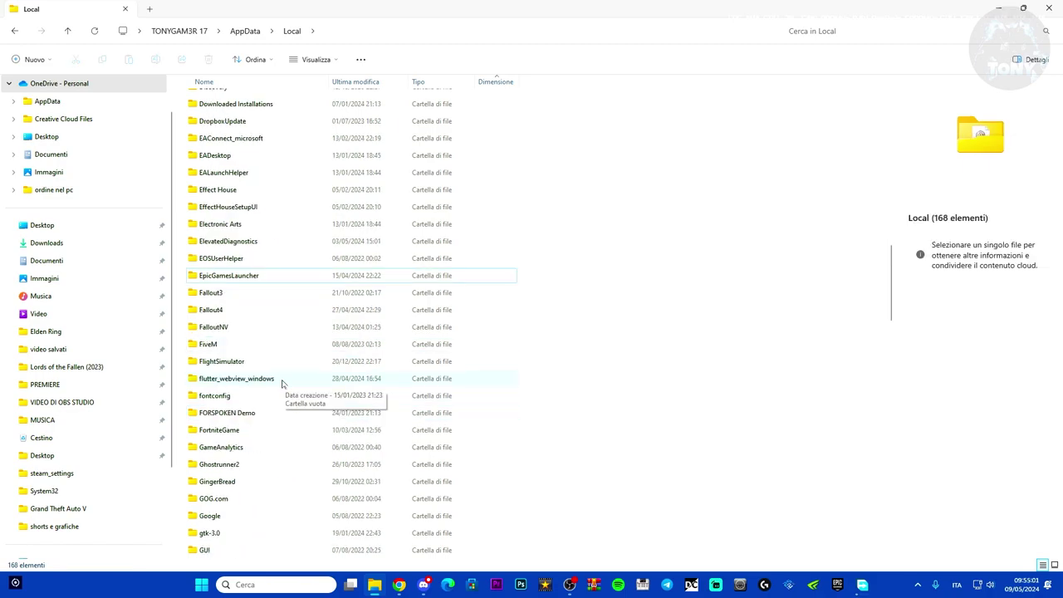
click(250, 432)
key(Delete)
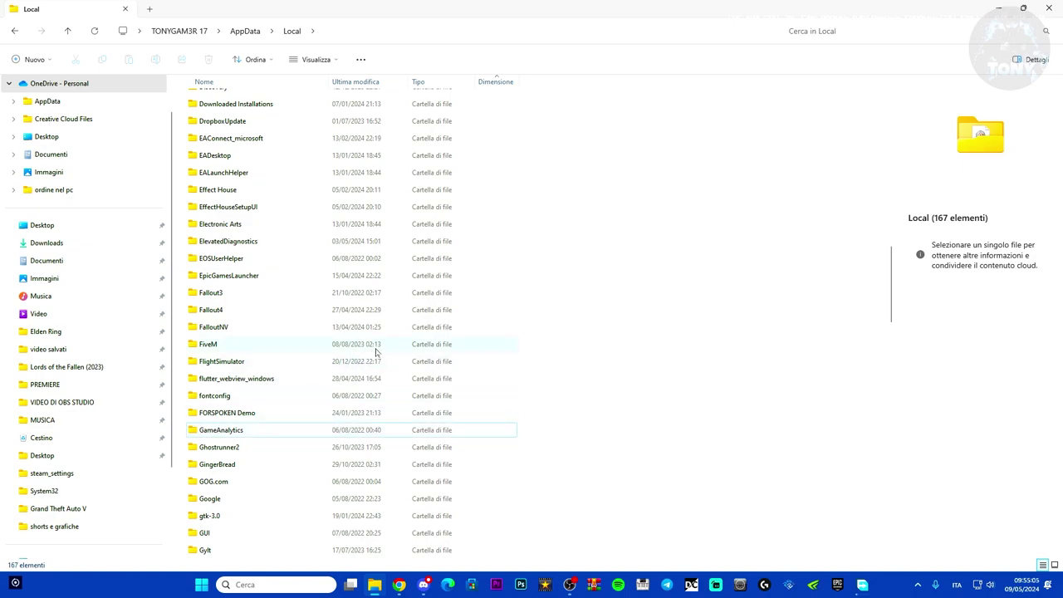
Return to AppData and open the LocalLow folder to check its contents
scroll(374, 358, up, 14)
scroll(374, 357, up, 4)
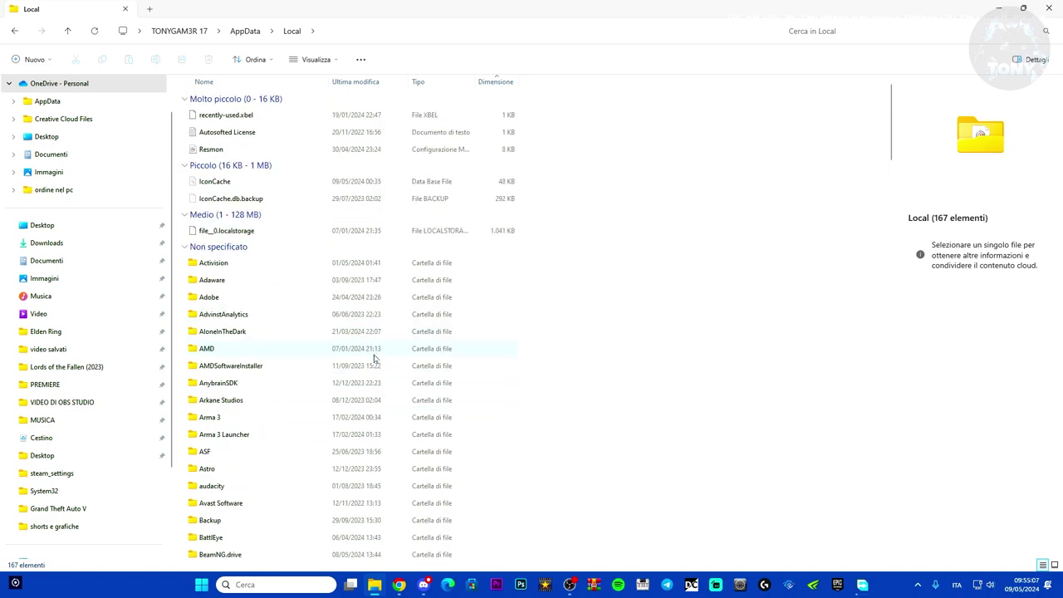
click(238, 33)
double_click(237, 118)
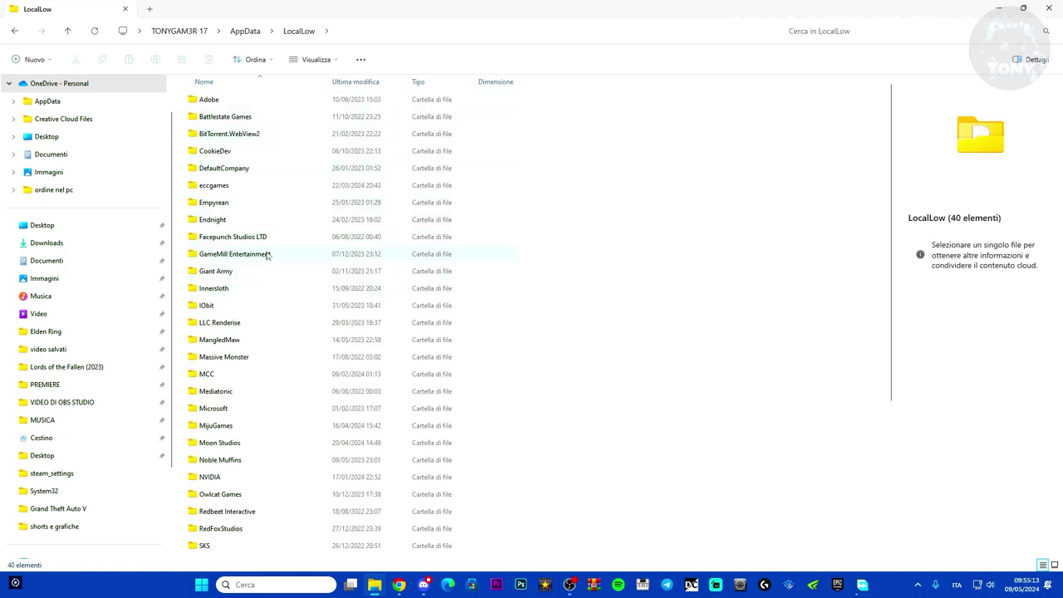
Switch to AppData's Roaming folder and select the EasyAntiCheat folder in it
click(245, 33)
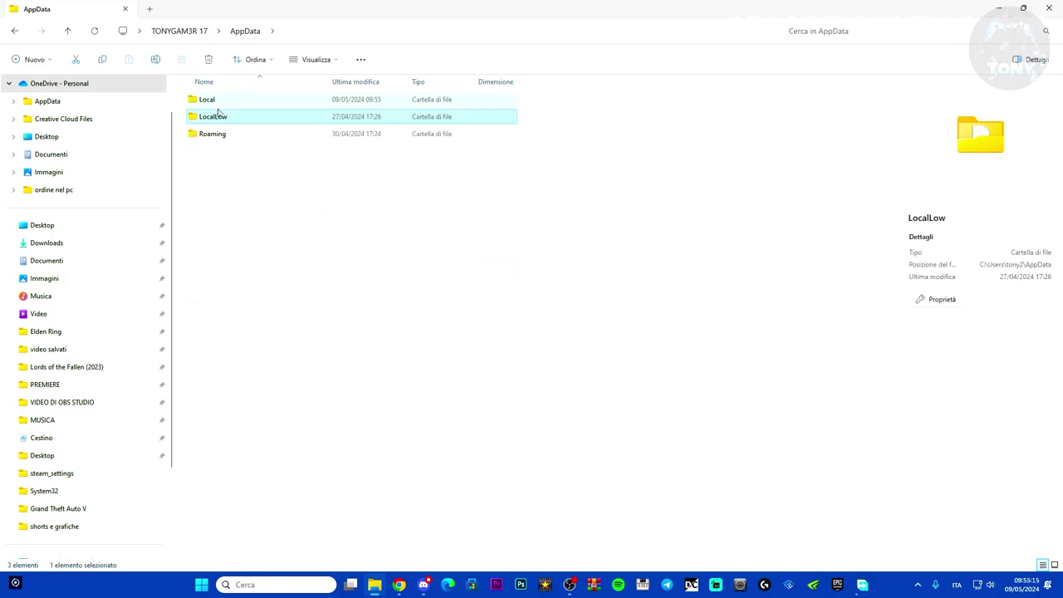
click(257, 134)
double_click(260, 135)
scroll(298, 210, down, 5)
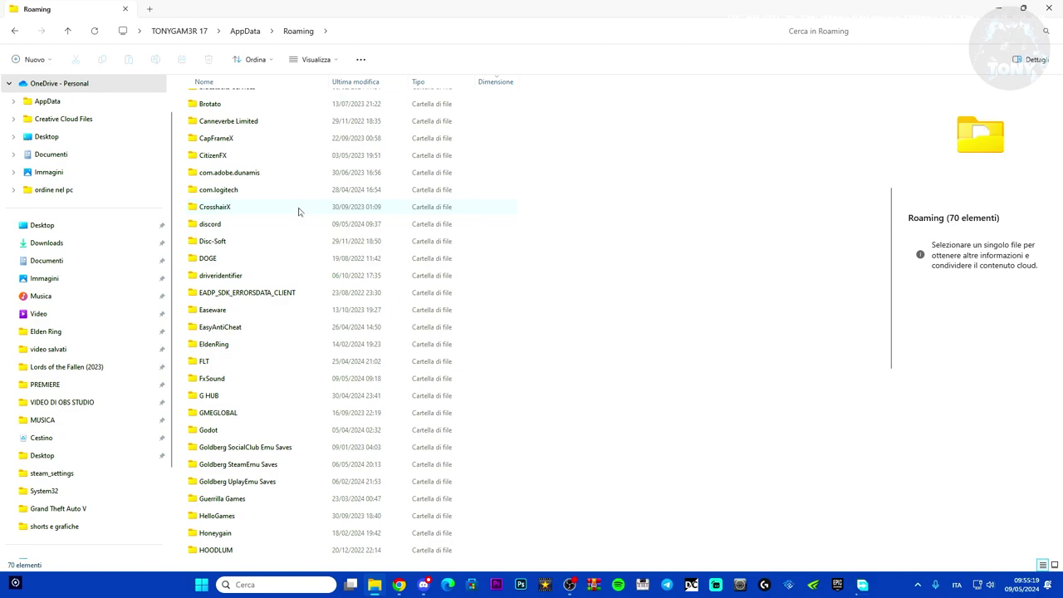
click(221, 328)
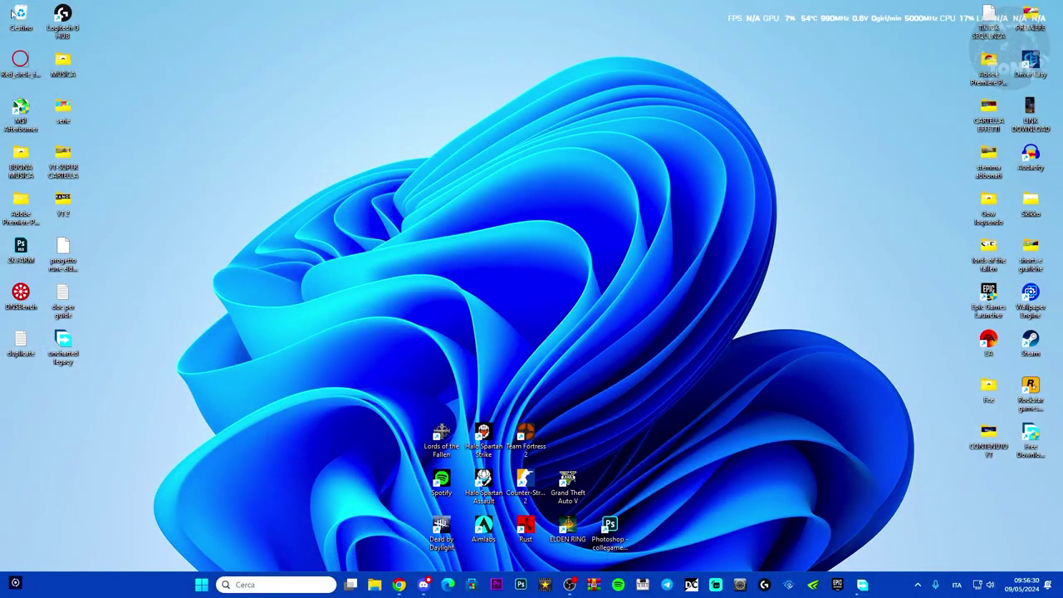
Permanently delete the removed items from the Recycle Bin and confirm the deletion
key(shift+Delete)
click(573, 301)
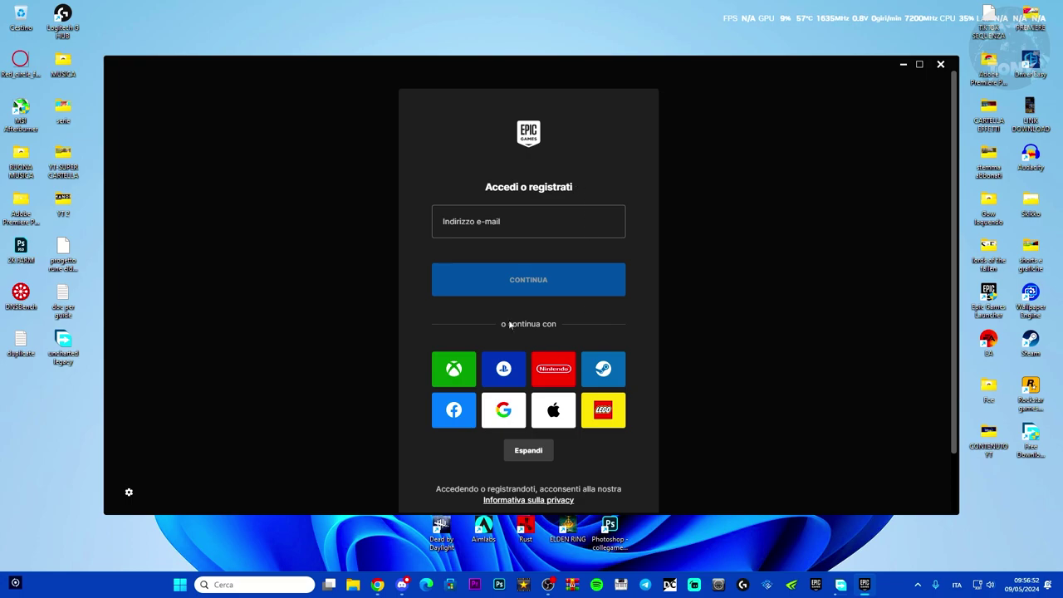
Sign in to the Epic Games Launcher with the Google account and open the game library
click(504, 409)
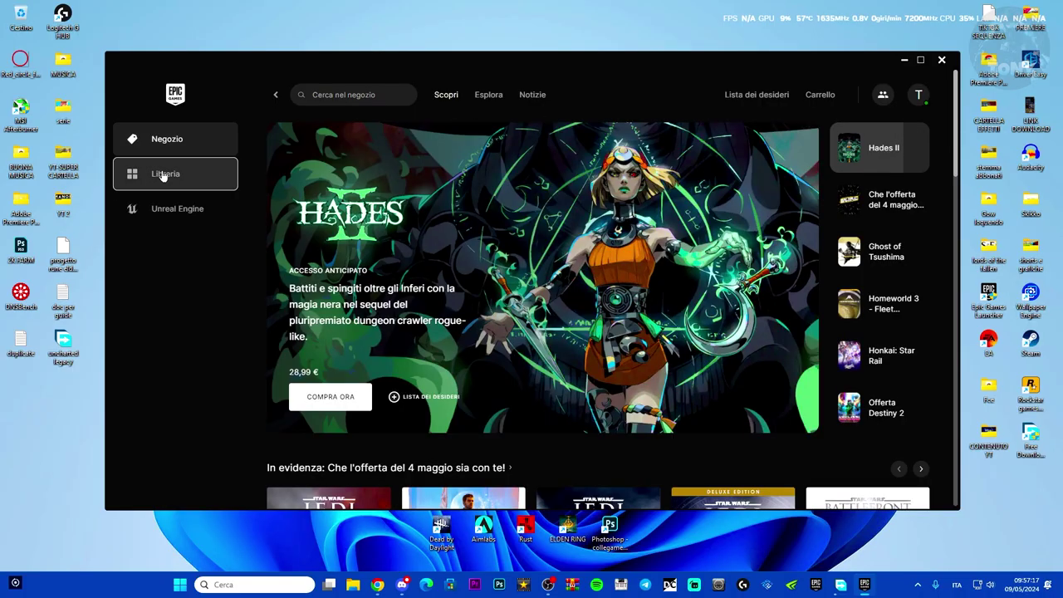
click(165, 174)
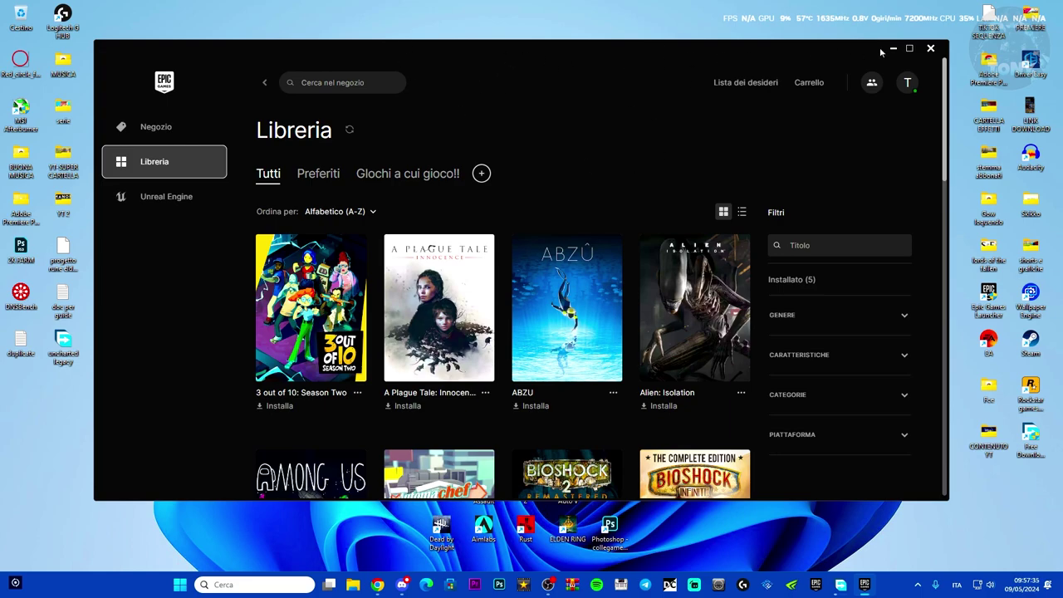
Close the launcher window and exit the Epic Games Launcher completely so it stops running in the background
click(933, 49)
click(918, 585)
right_click(897, 532)
click(905, 524)
click(642, 401)
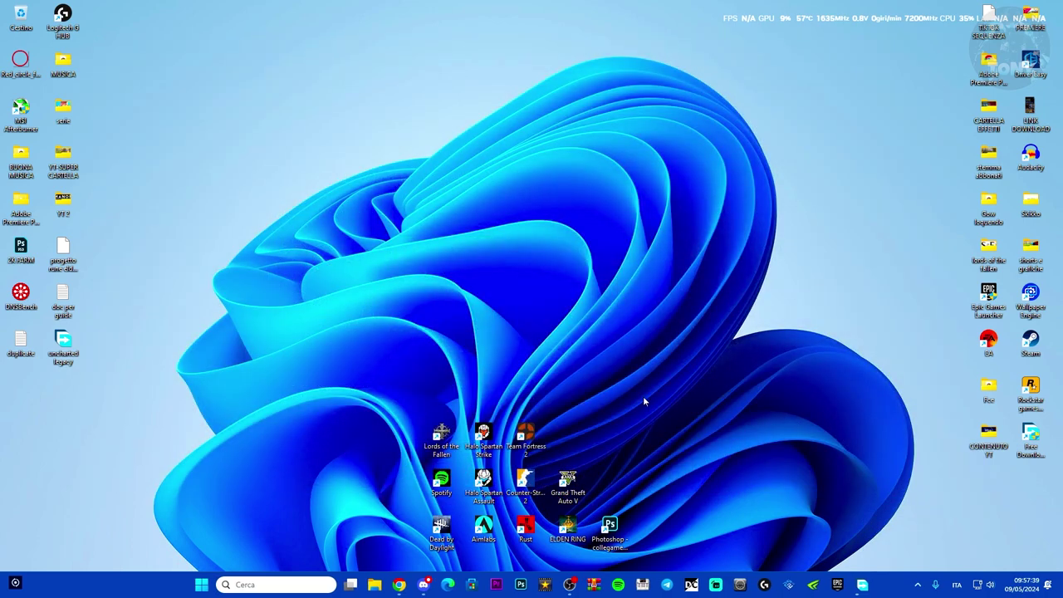
Switch to Chrome, open the Nvidia driver page from Epic's graphics driver article, and review its manual driver search form
click(399, 585)
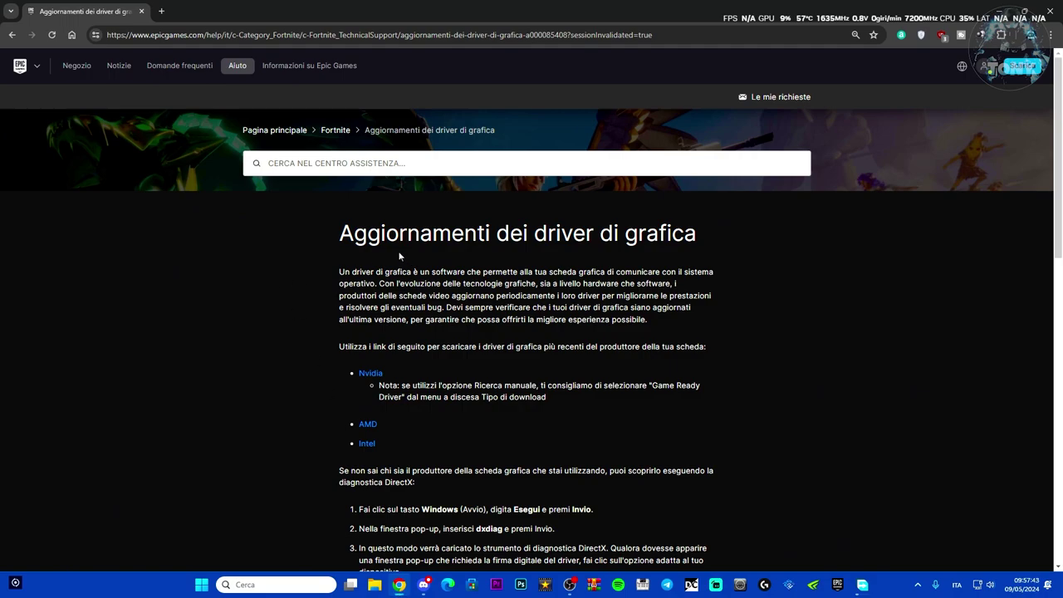
scroll(399, 257, down, 1)
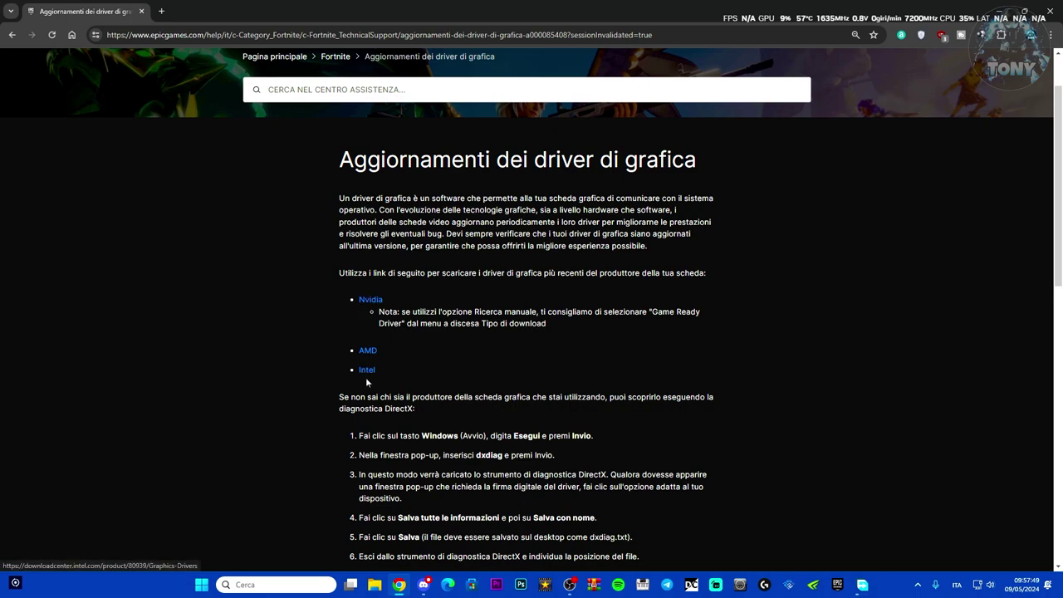
click(370, 300)
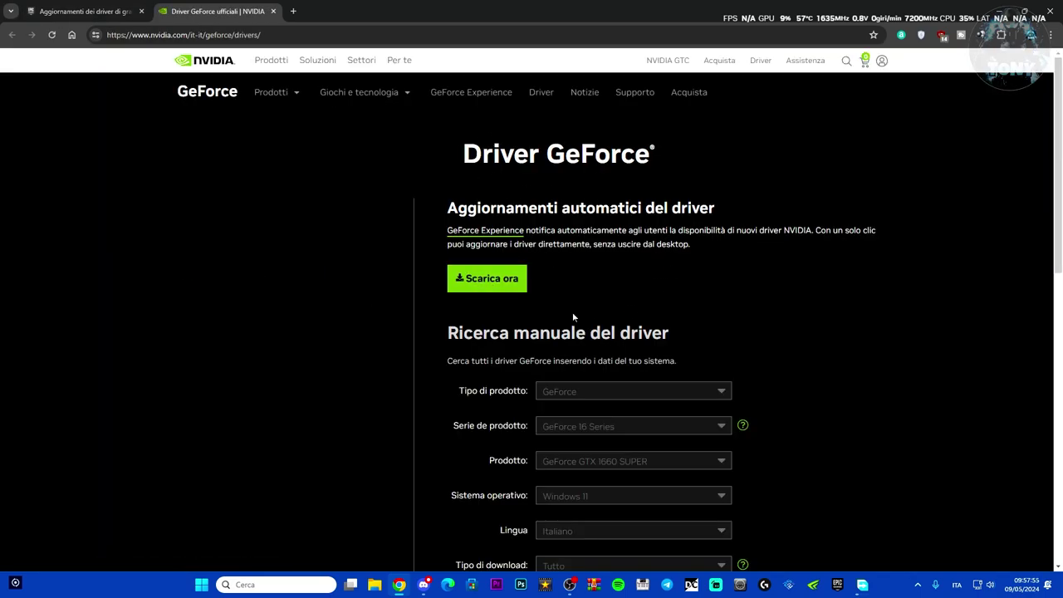
scroll(576, 319, down, 2)
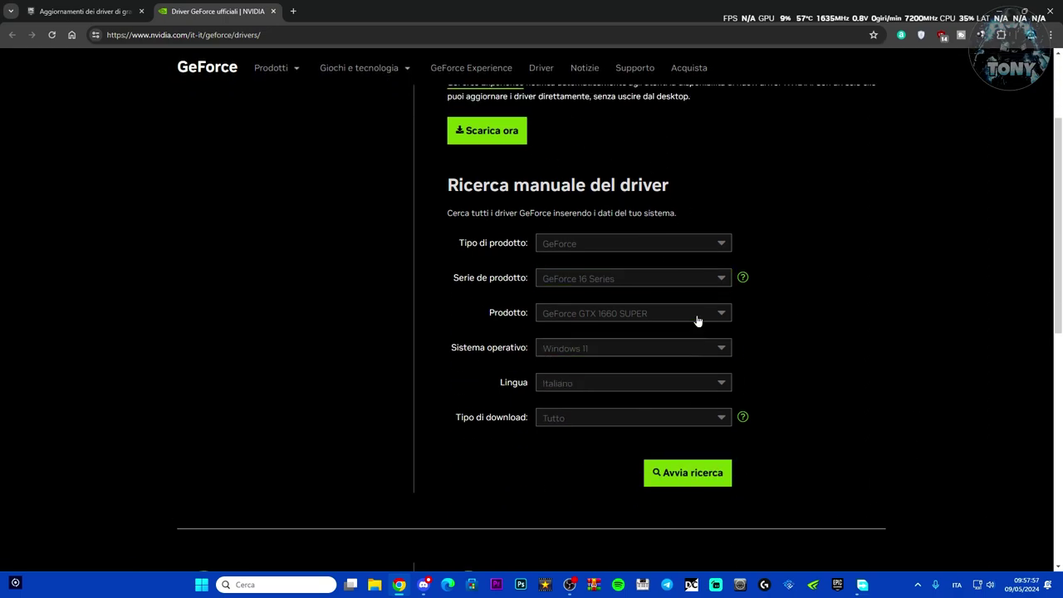
Find the NVIDIA app through a Windows search, launch it, and view its Driver section
click(285, 585)
text(nv)
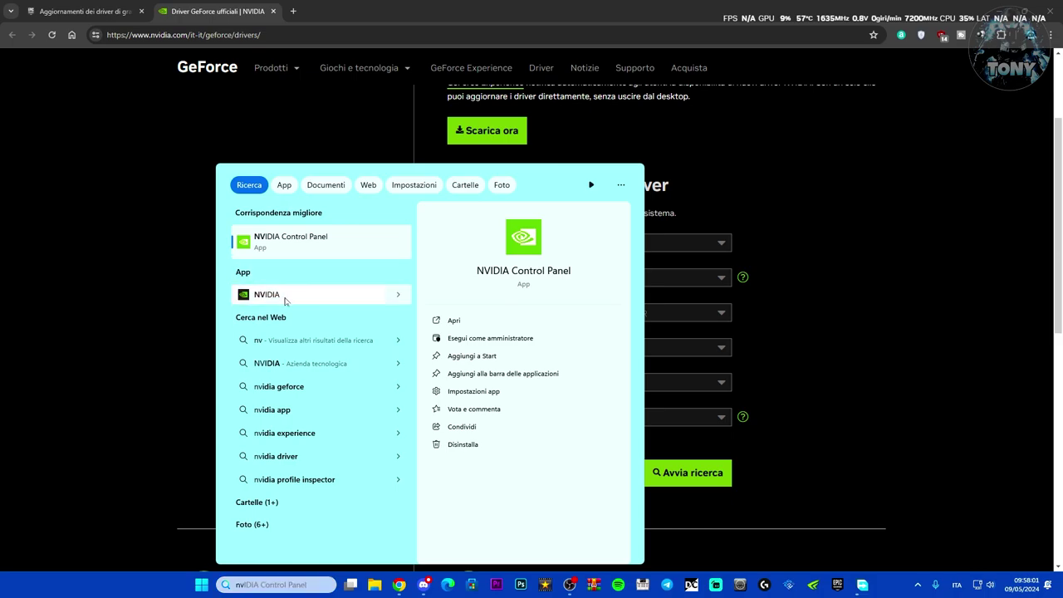
click(257, 295)
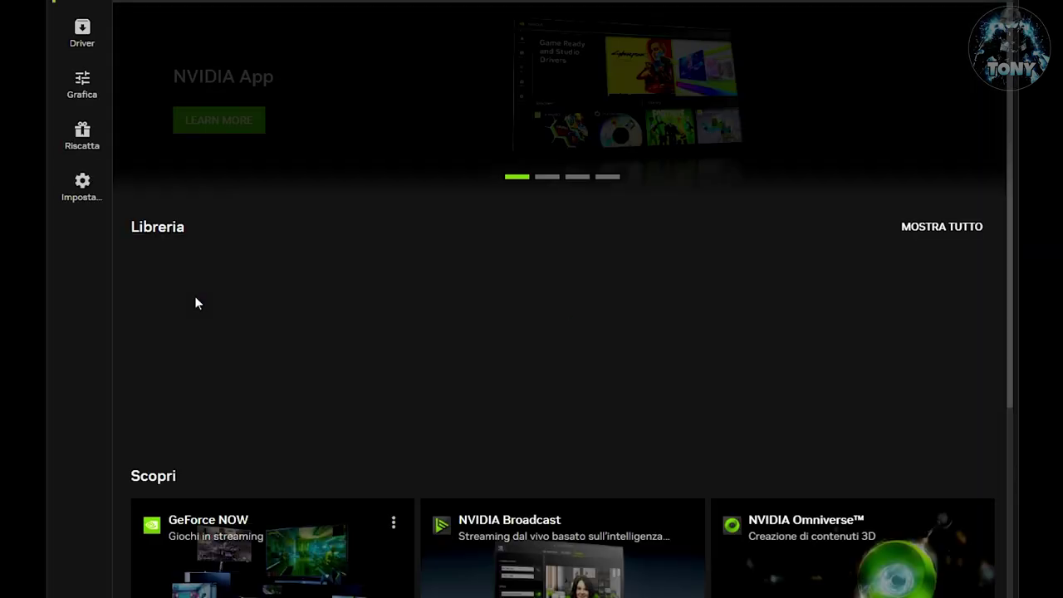
click(83, 33)
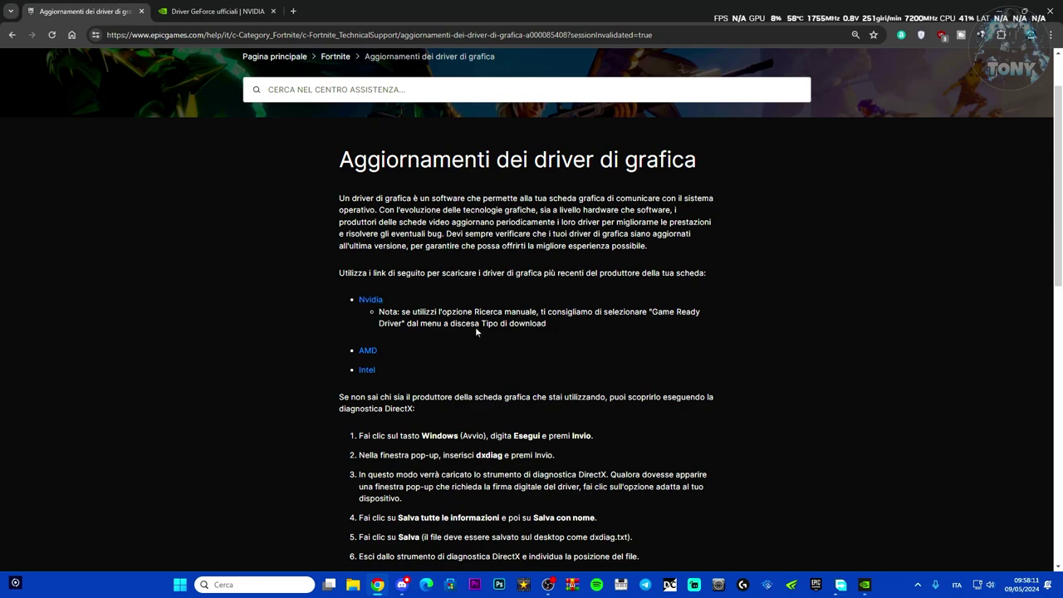
Open the AMD driver page from Epic's article and examine the Windows driver download and the product list
click(368, 350)
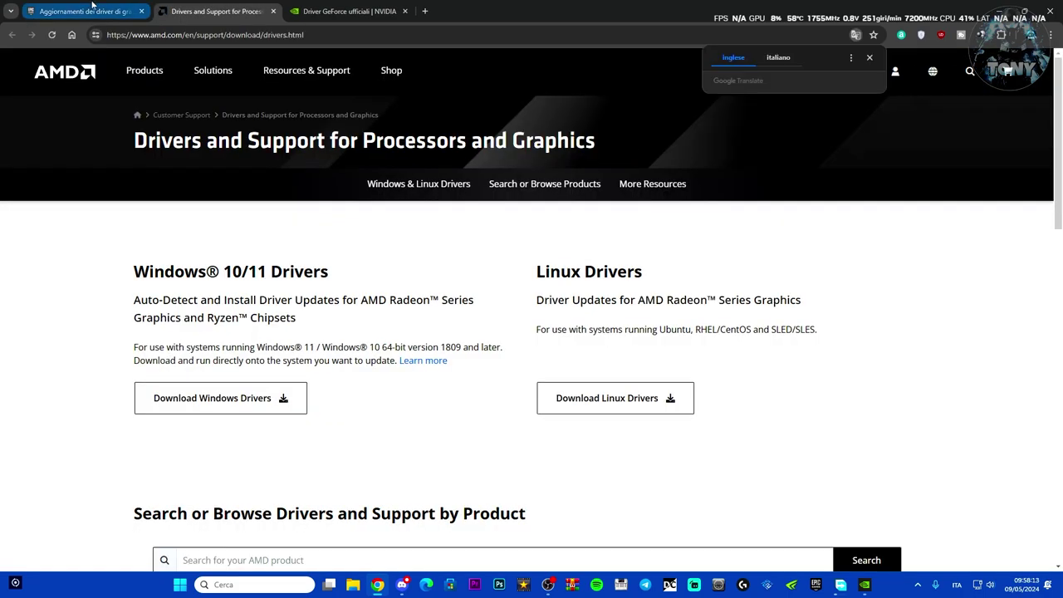
scroll(487, 416, down, 2)
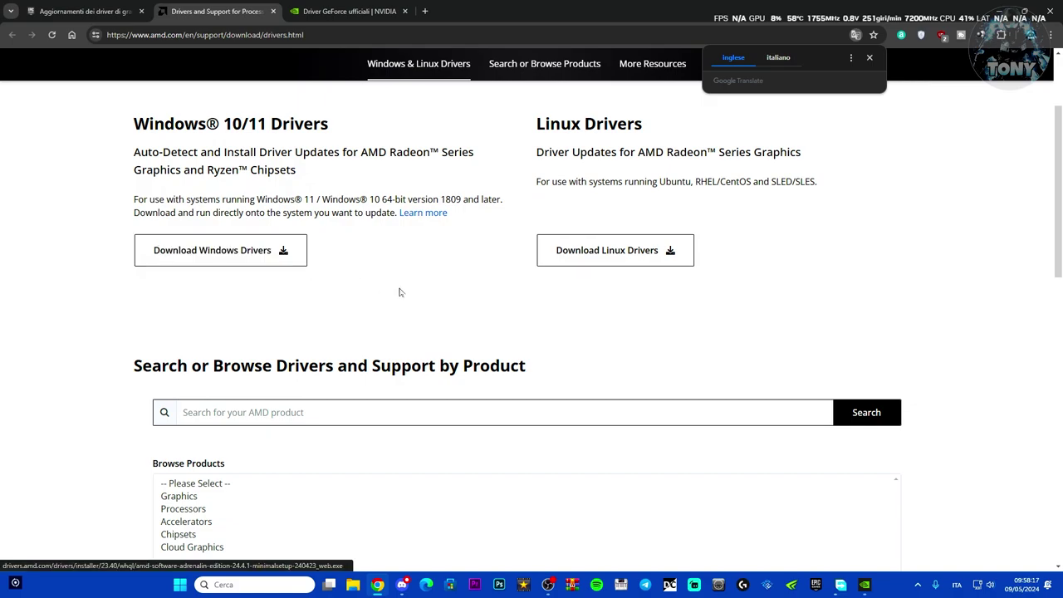
scroll(462, 315, down, 2)
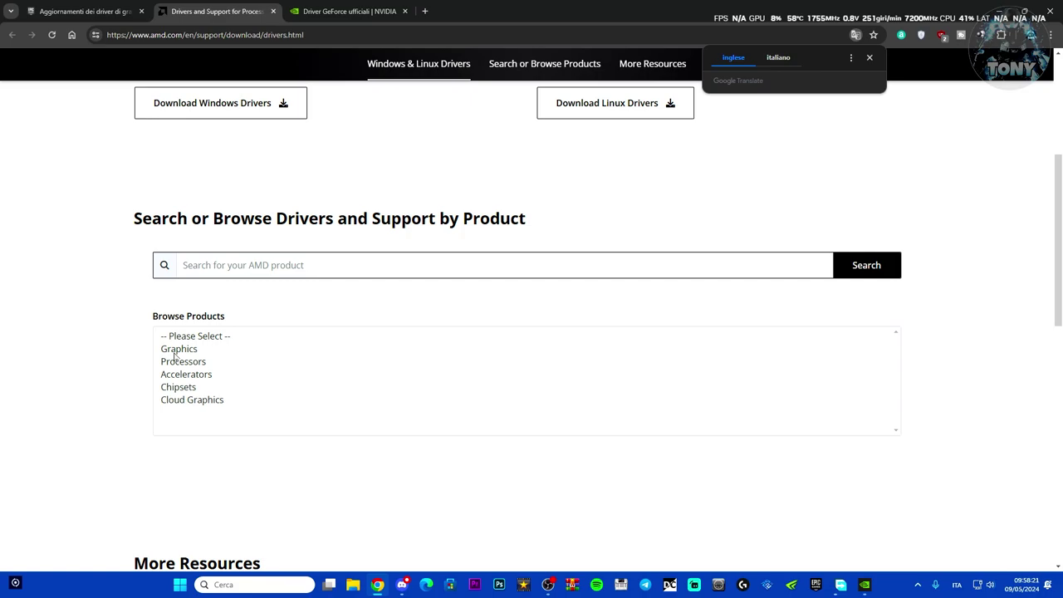
scroll(261, 415, up, 3)
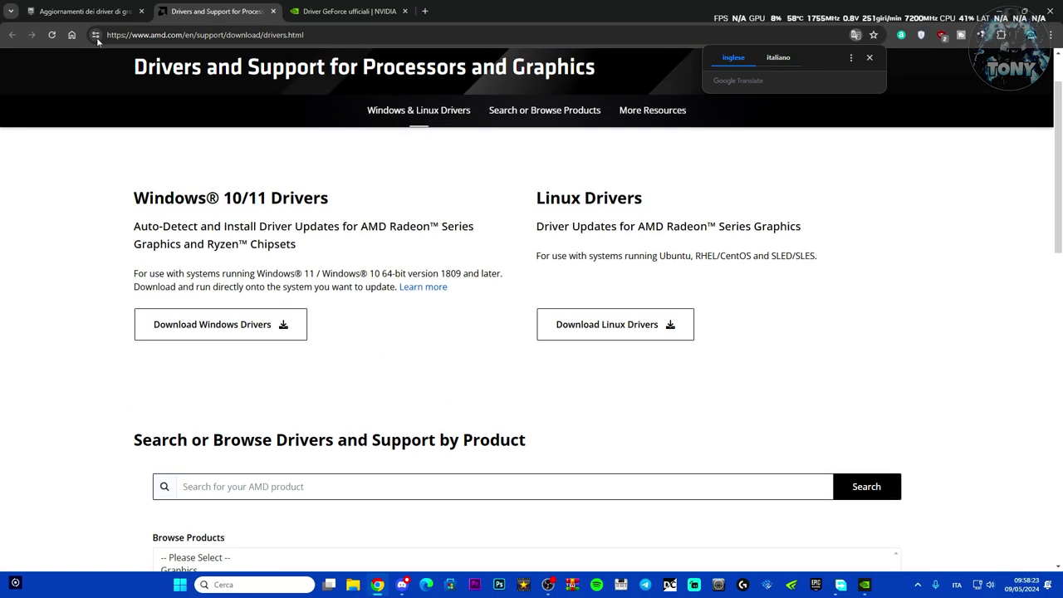
Open the Intel graphics support page from Epic's article, close the AMD and NVIDIA pages, and look through the Intel page
key(ctrl+1)
click(361, 374)
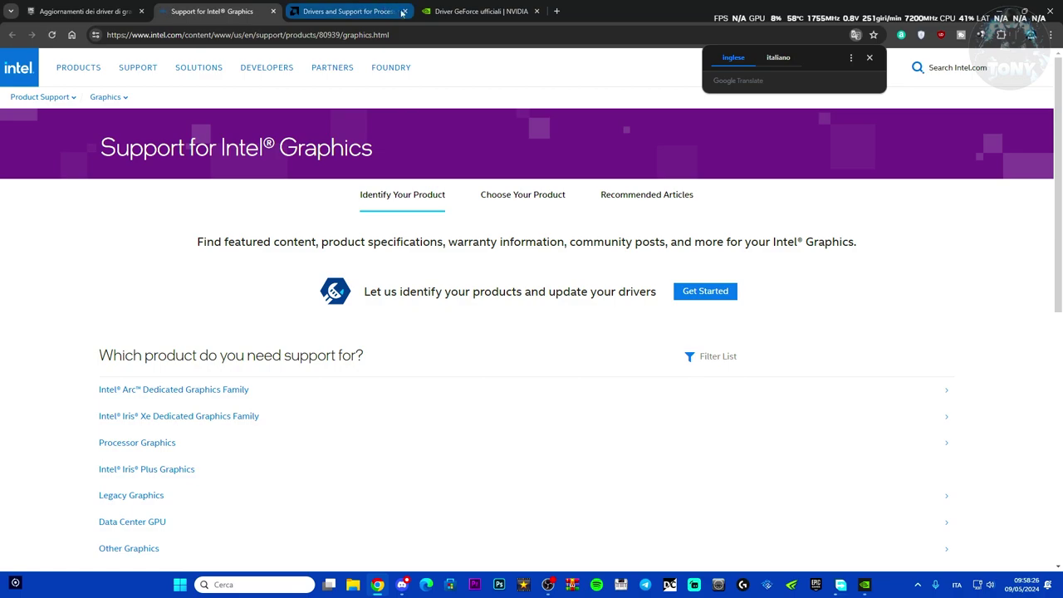
click(406, 12)
click(406, 11)
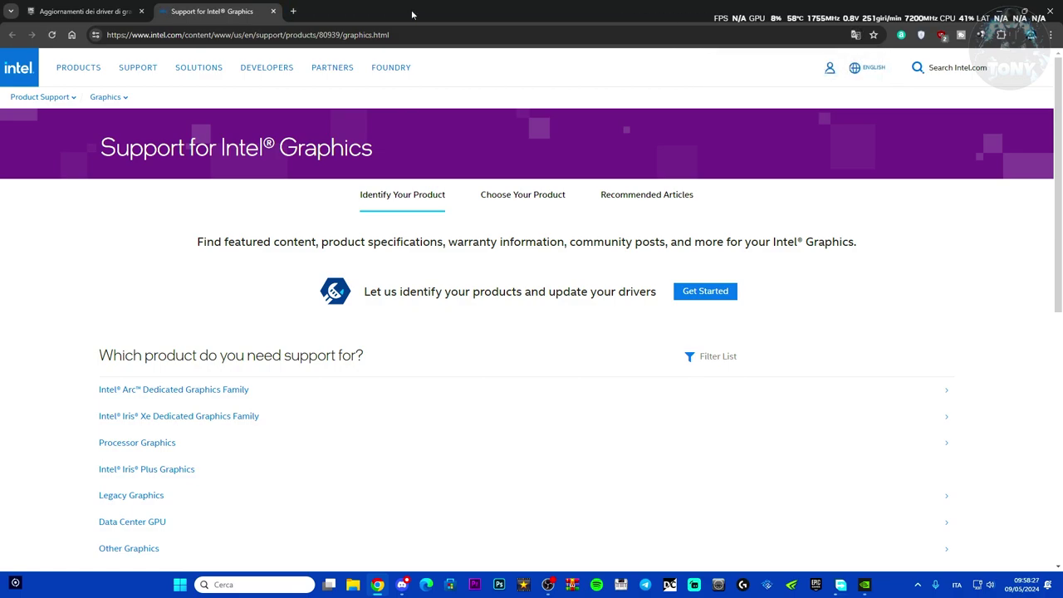
scroll(571, 176, down, 4)
scroll(572, 176, up, 4)
Return to Epic's graphics driver article, read the DirectX diagnostic instructions, and minimize the browser
click(83, 12)
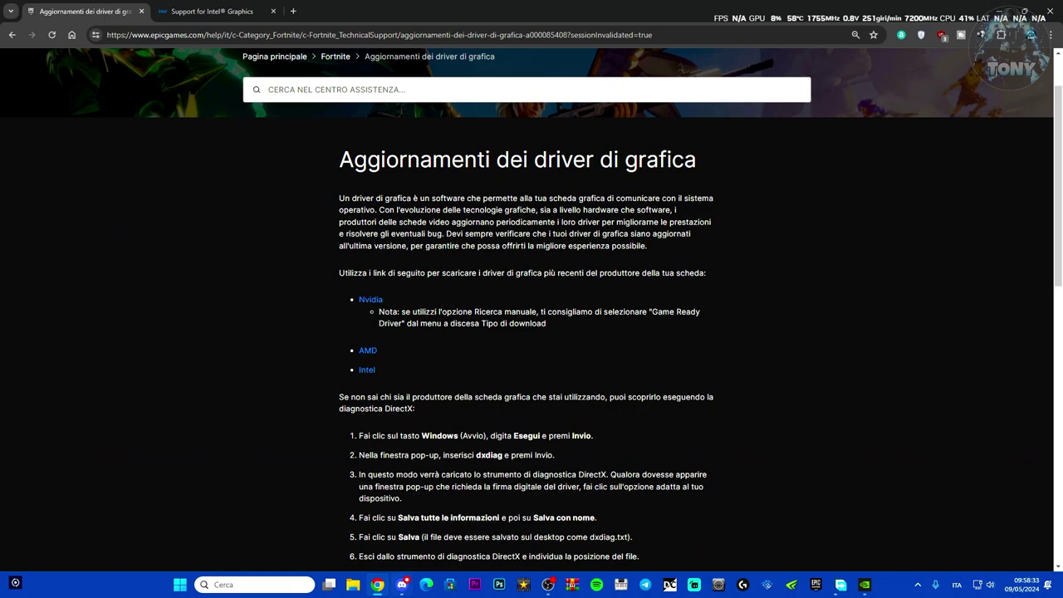
scroll(826, 366, down, 3)
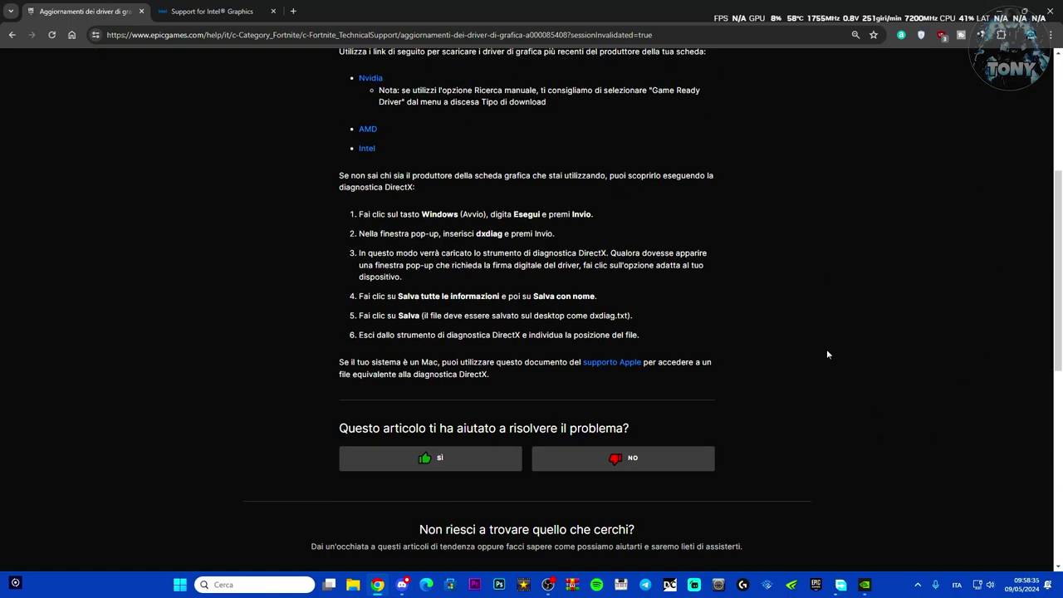
click(993, 5)
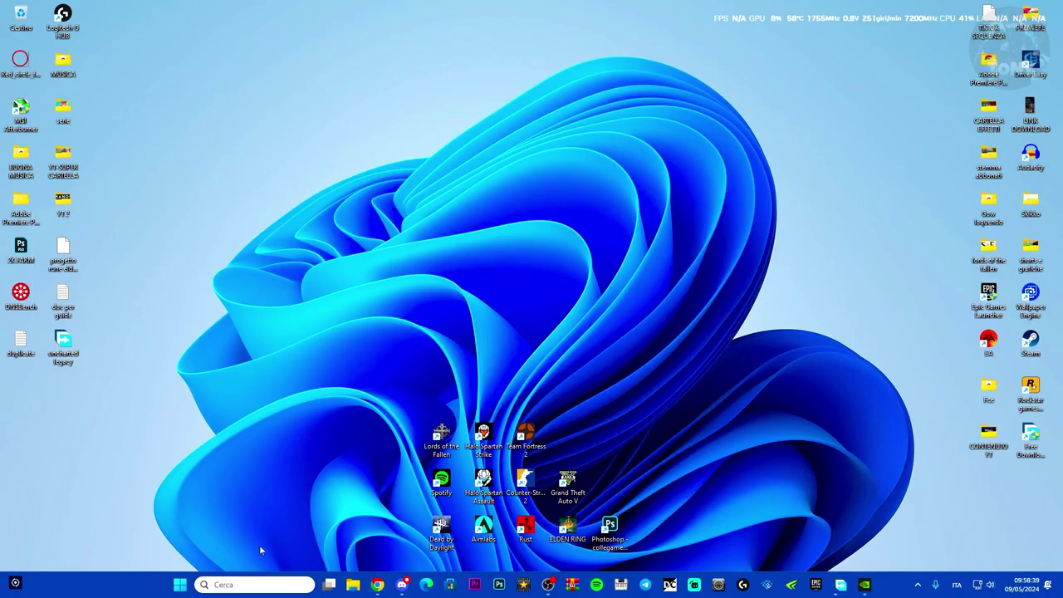
Open Device Manager and start a driver update for the NVIDIA GeForce GTX 1660 SUPER display adapter
right_click(181, 586)
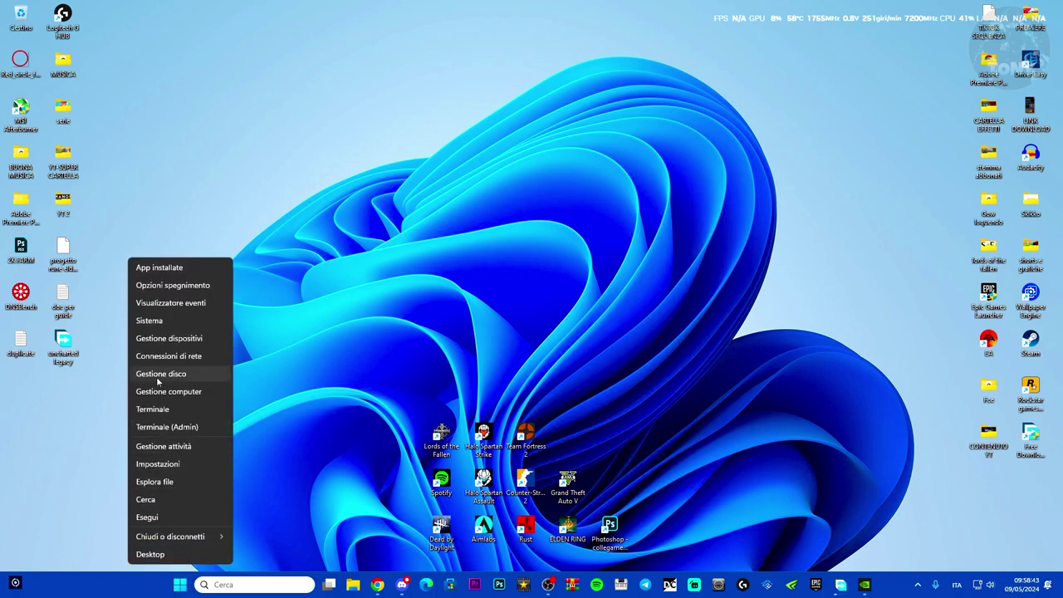
click(166, 339)
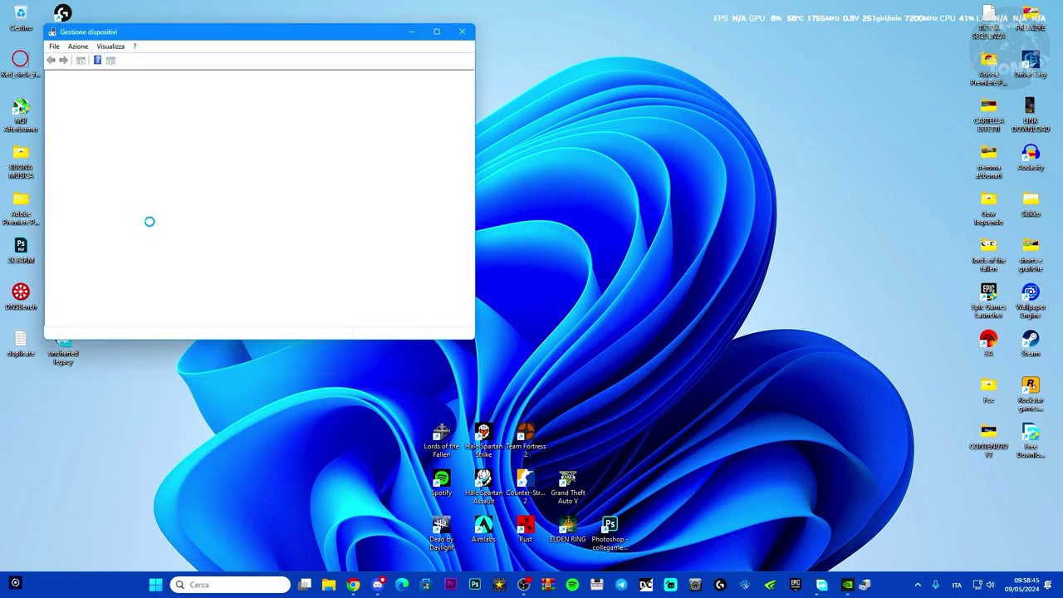
scroll(142, 235, down, 2)
scroll(153, 249, up, 2)
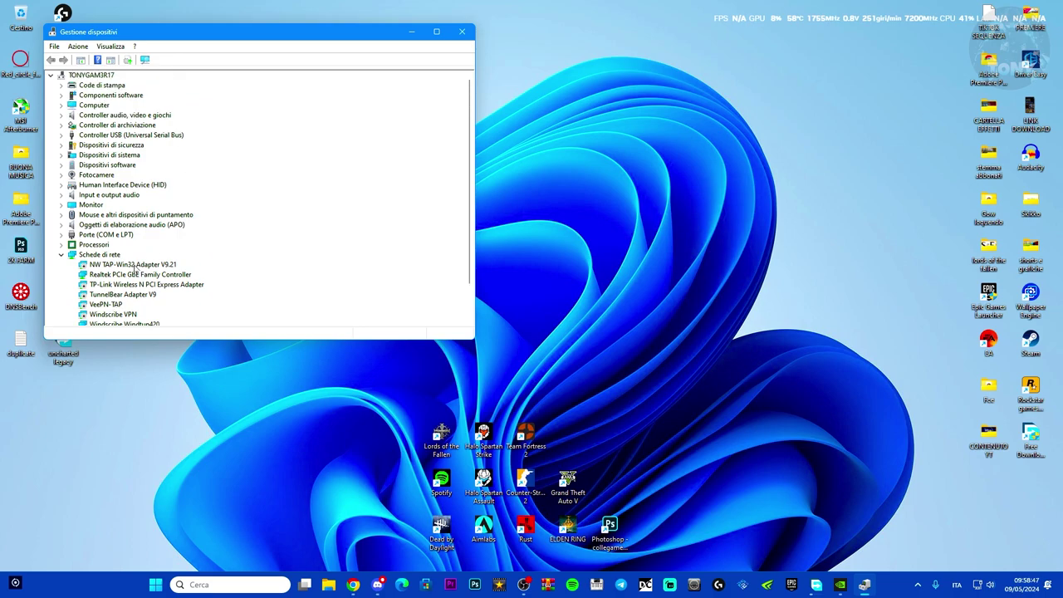
scroll(134, 268, down, 2)
double_click(98, 294)
click(106, 305)
right_click(107, 305)
click(121, 307)
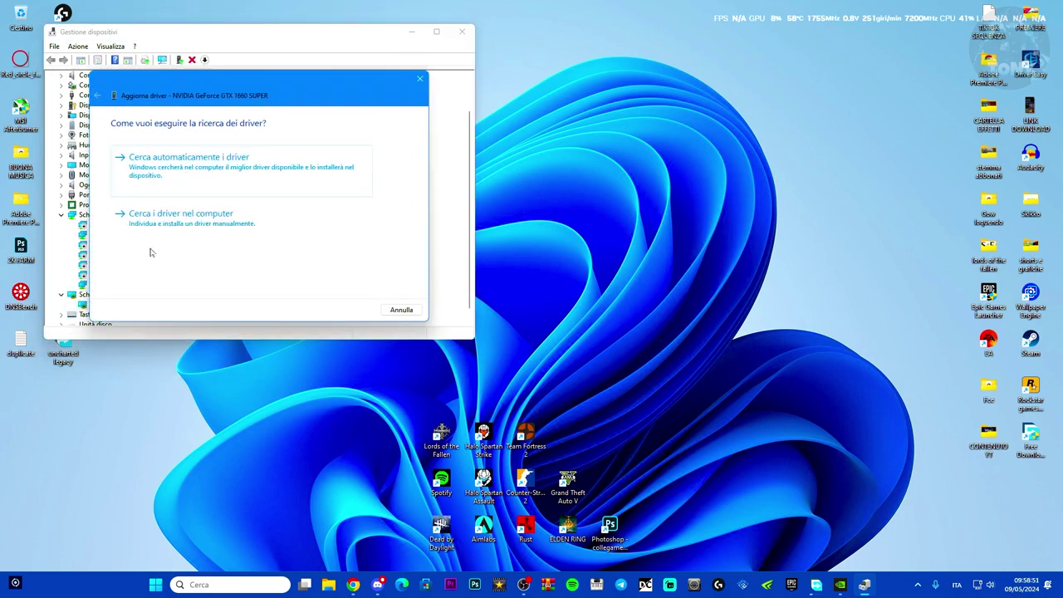
Pick NVIDIA GeForce GTX 1660 SUPER from the drivers available on the computer, abandon the update, and close Device Manager
click(166, 219)
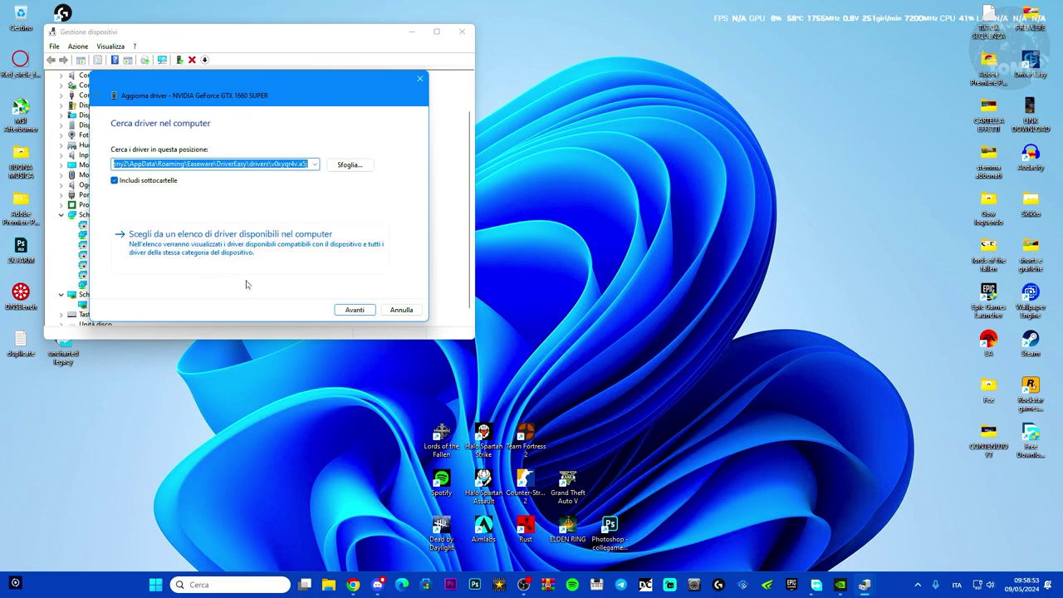
click(232, 251)
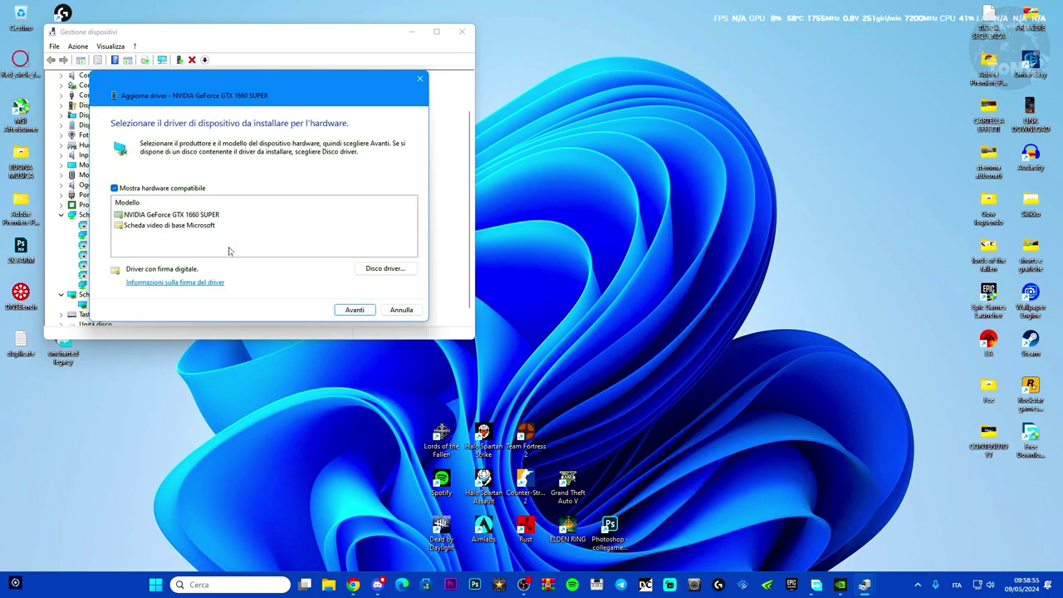
click(204, 217)
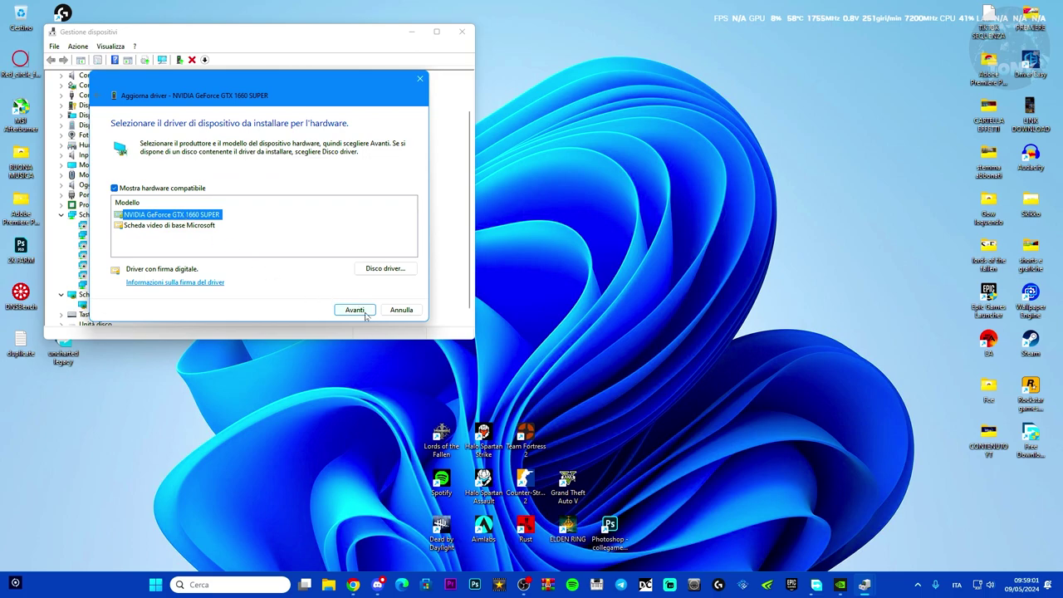
click(419, 78)
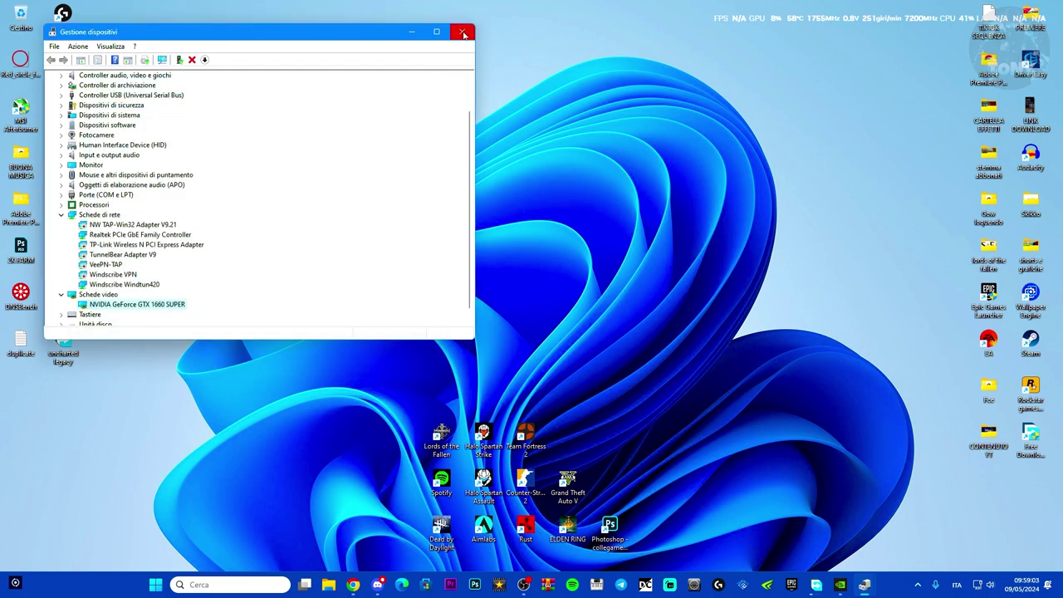
click(462, 32)
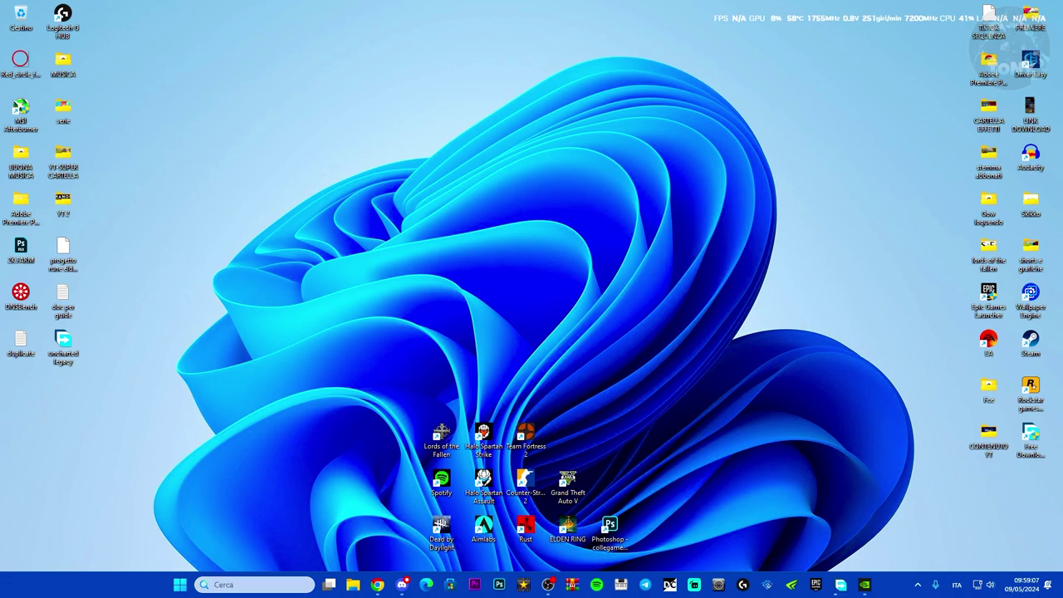
Search Windows for "esegui" and open the Run dialog
click(253, 585)
text(ee)
key(BackSpace)
key(BackSpace)
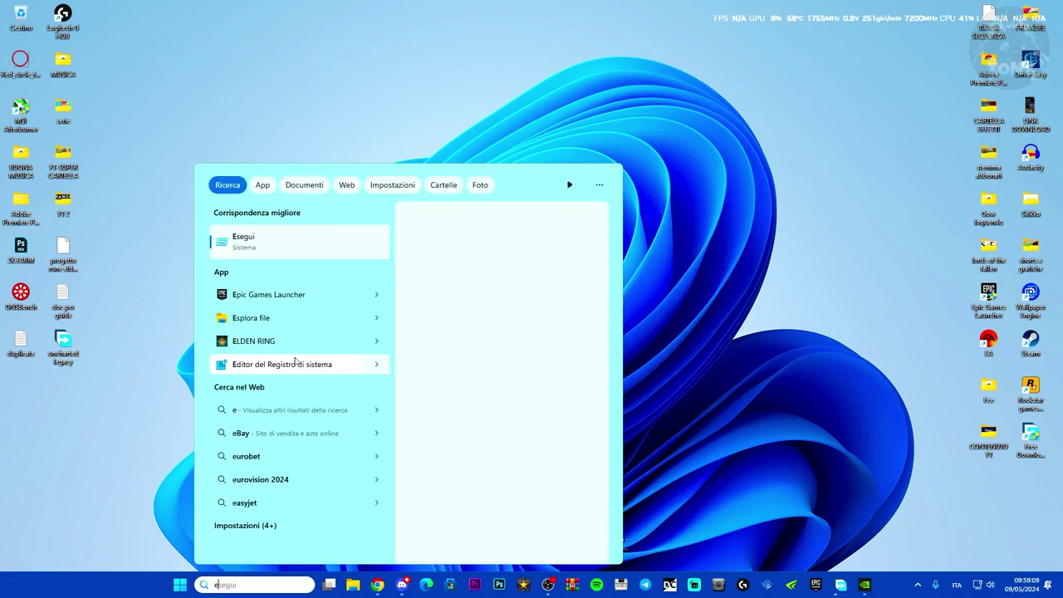
text(esegui)
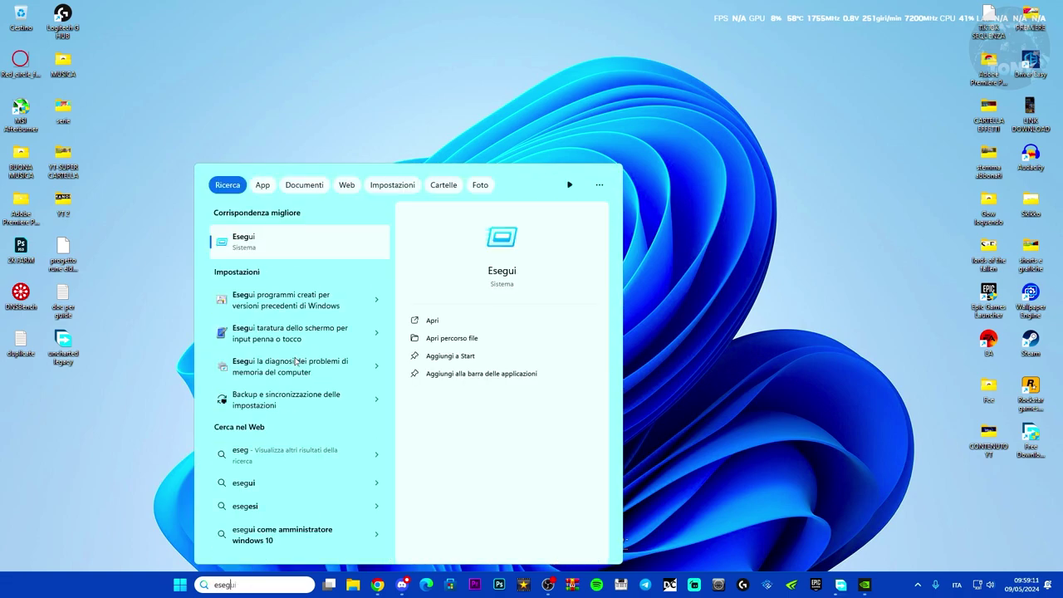
key(Return)
Run %temp% to open the user's Temp folder
drag(142, 460, 450, 305)
key(End)
key(shift+Left)
key(shift+Left)
key(shift+Left)
key(shift+Left)
key(shift+Left)
key(shift+Left)
key(shift+Left)
key(shift+Left)
text(te)
click(371, 370)
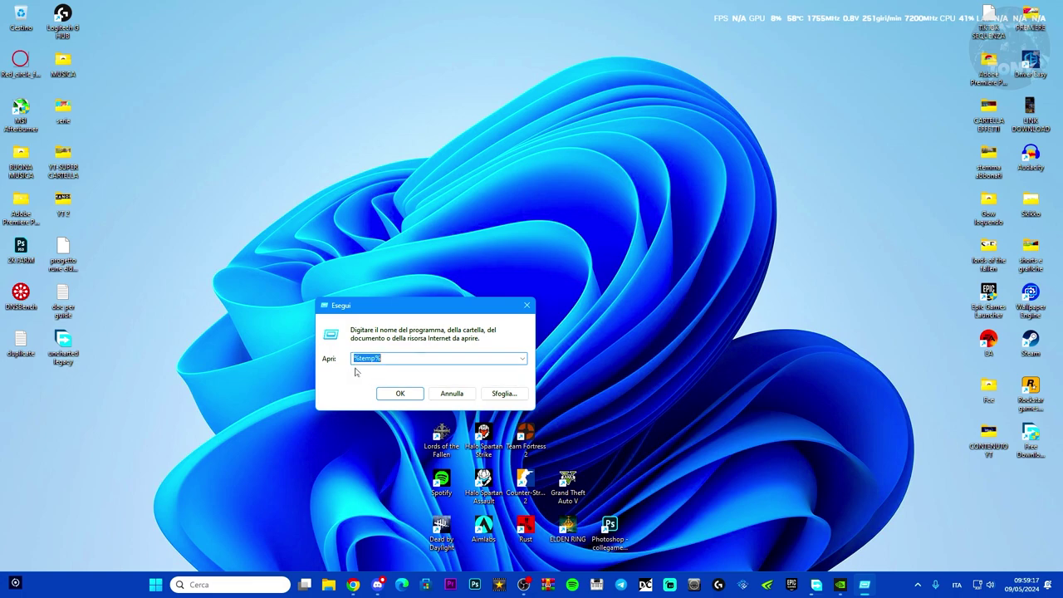
click(392, 393)
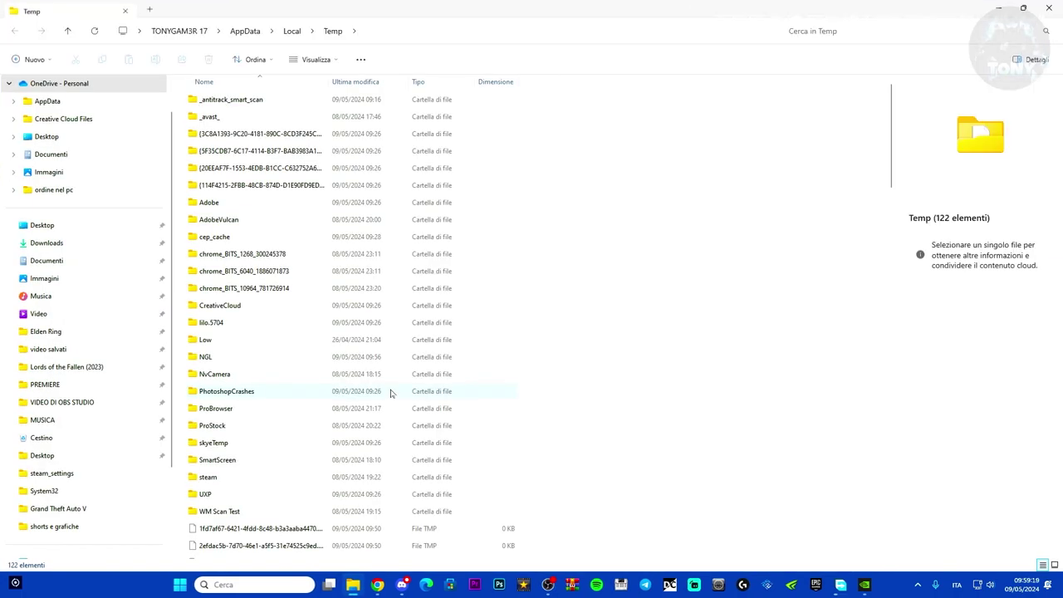
Look through the Temp folder, select all its items, clear the selection, and close the folder
scroll(524, 342, down, 10)
scroll(524, 343, up, 10)
key(ctrl+a)
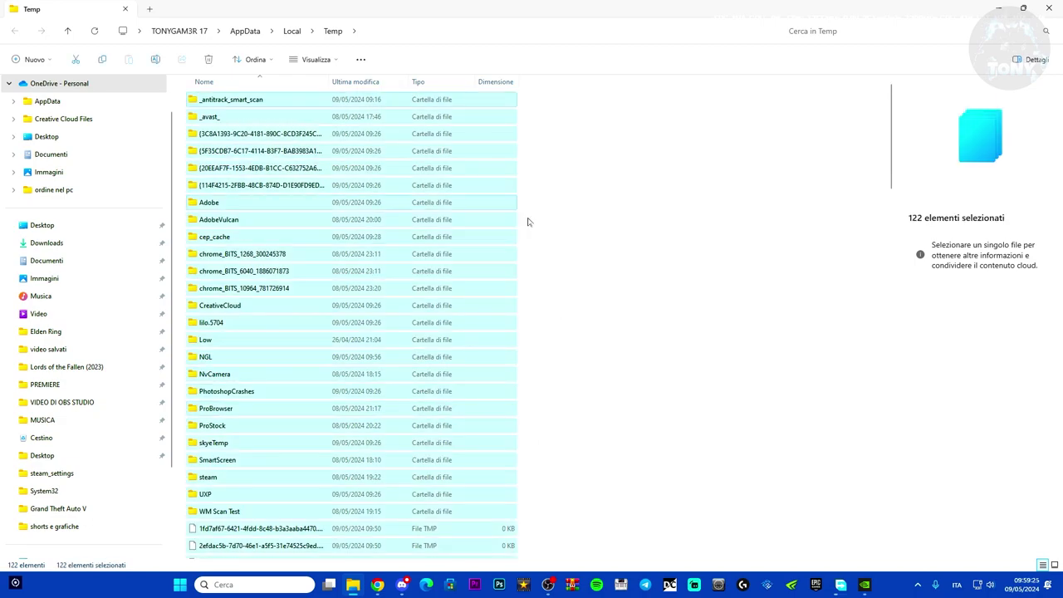
click(555, 261)
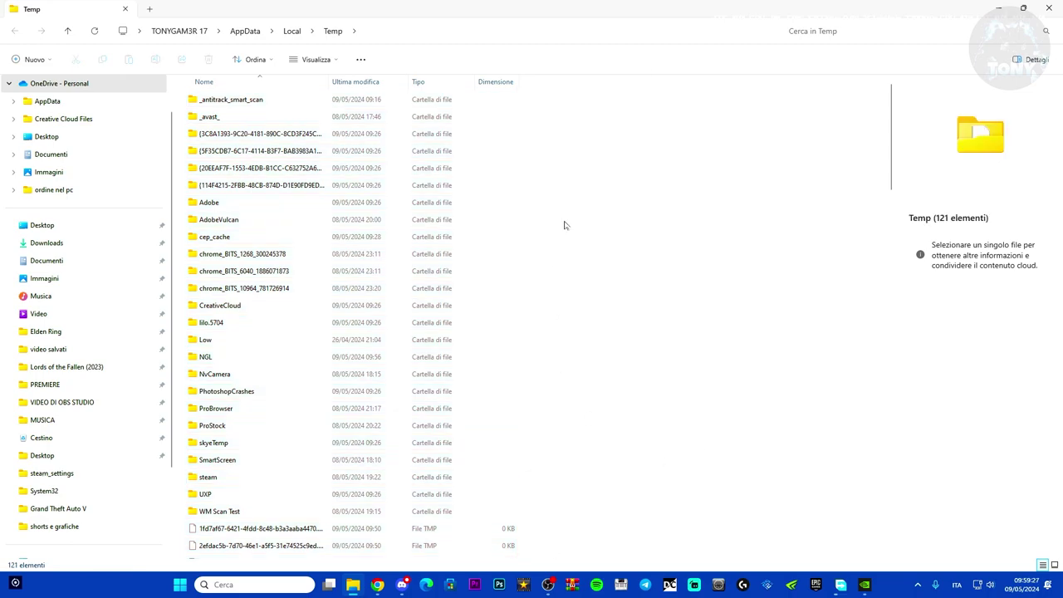
click(1048, 8)
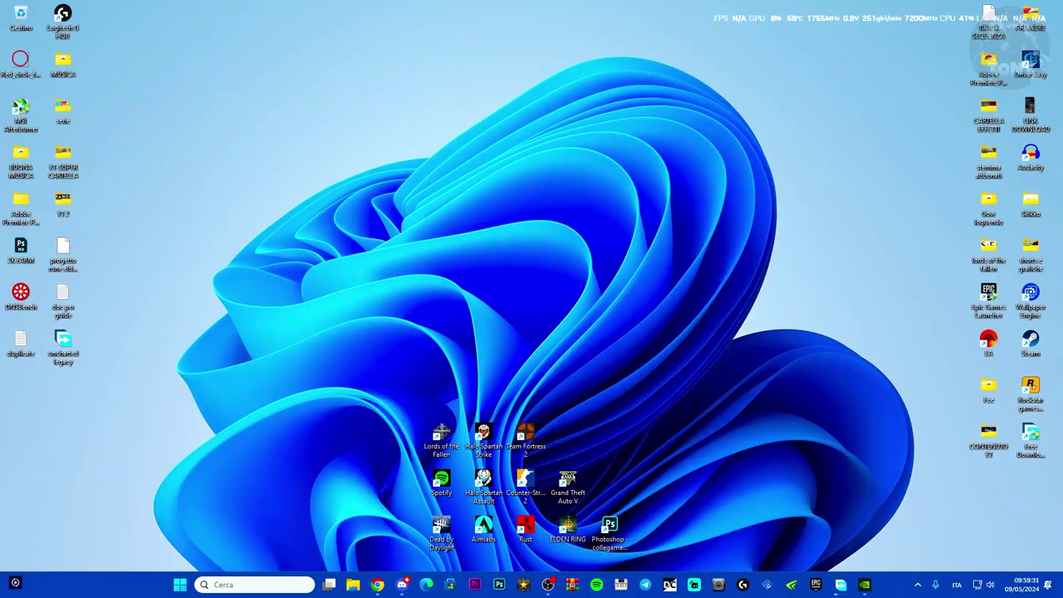
Search Windows for "file te" to find the option for deleting temporary files, and dismiss the search
key(super+s)
text(file te)
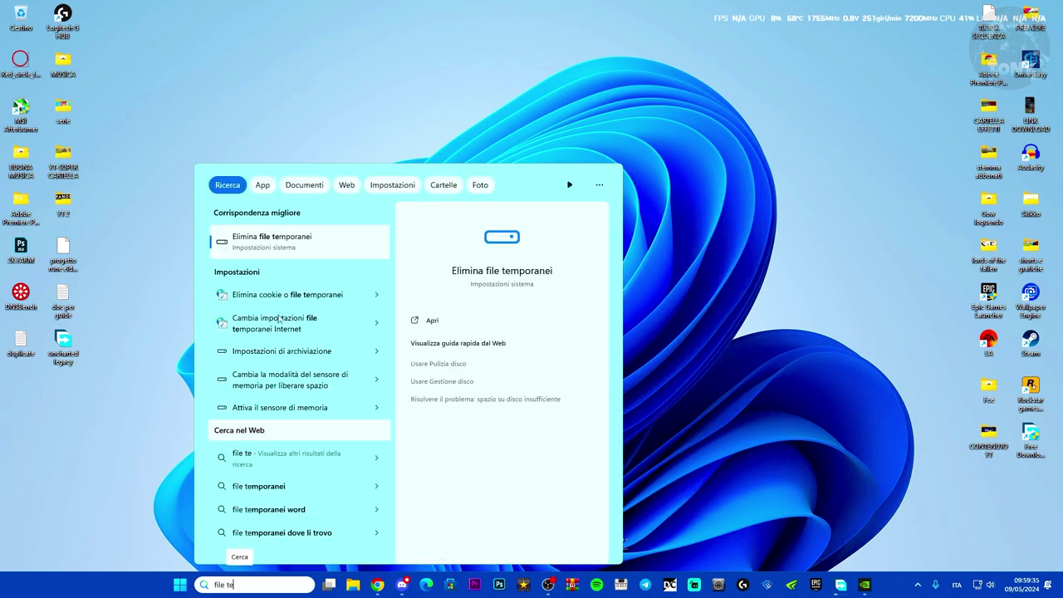
click(525, 139)
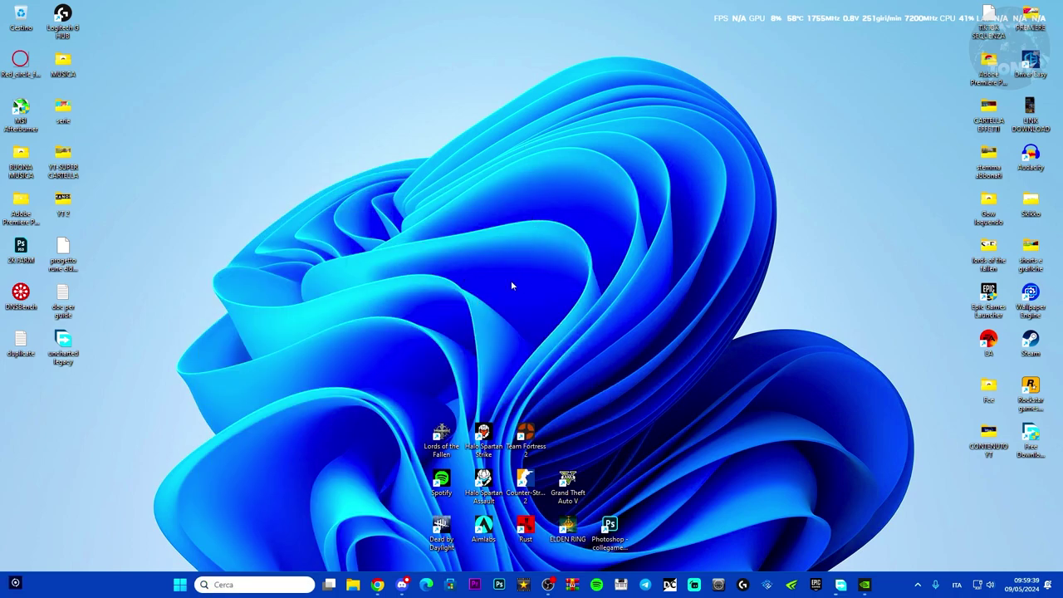